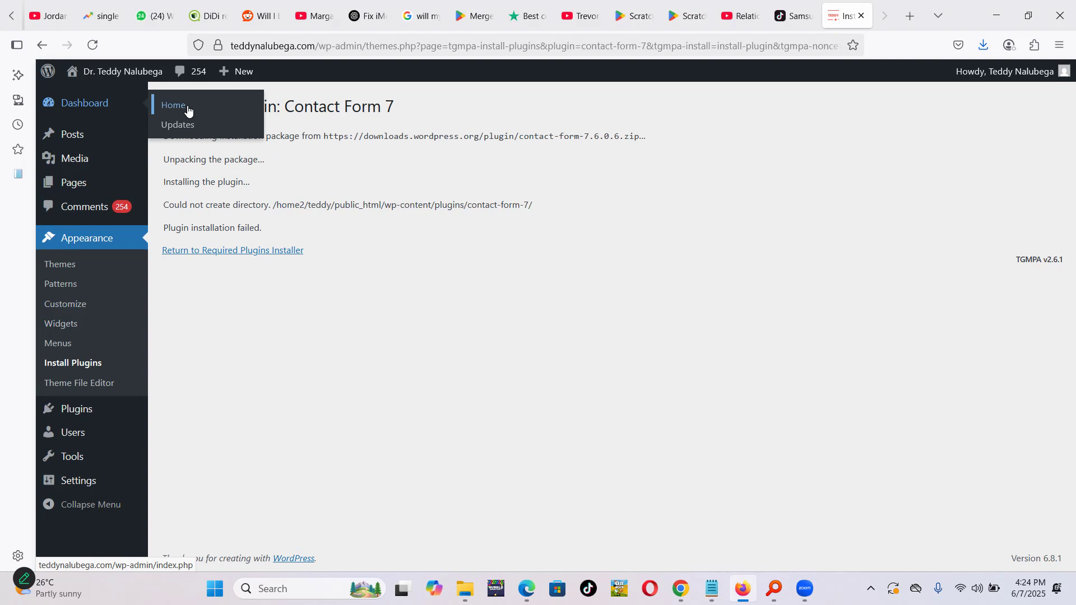
# - Open the theme's required plugins installer from the notice on the WordPress dashboard
pyautogui.click(175, 106)
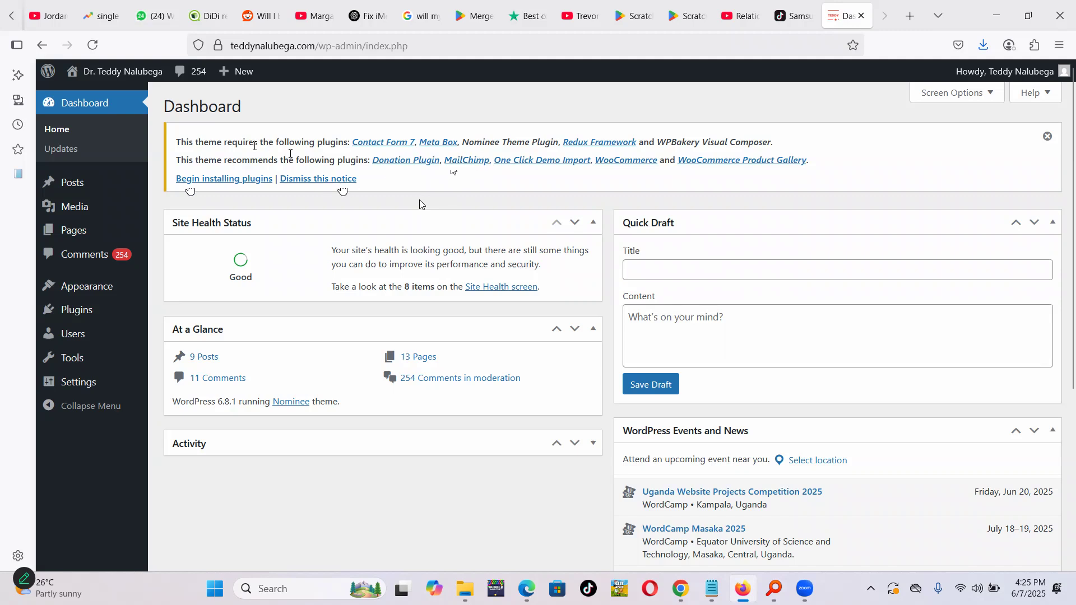
pyautogui.moveTo(302, 142); pyautogui.dragTo(644, 145)
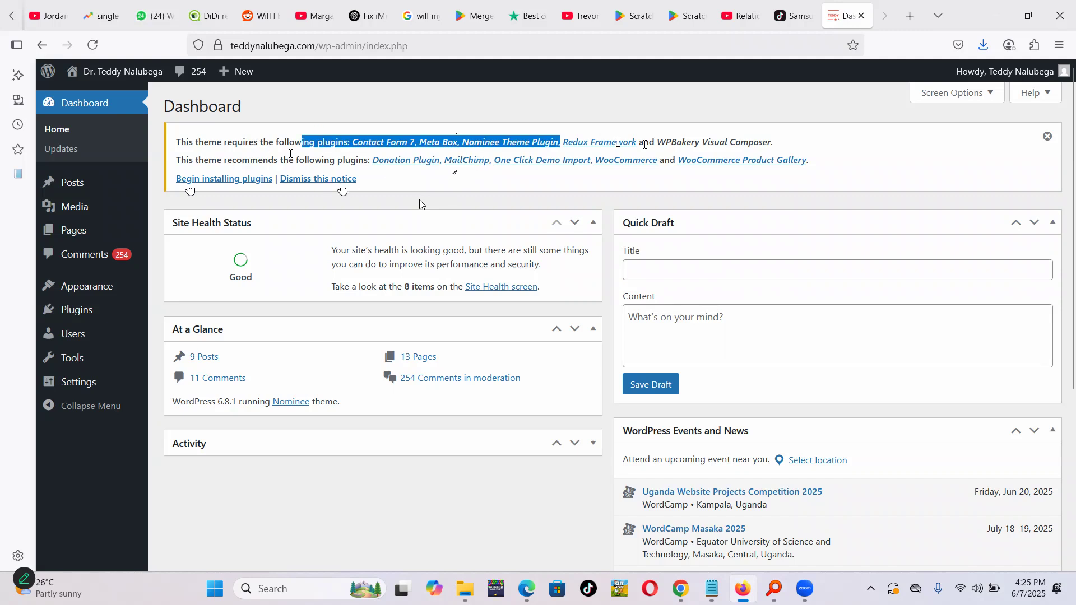
pyautogui.click(843, 144)
pyautogui.click(229, 180)
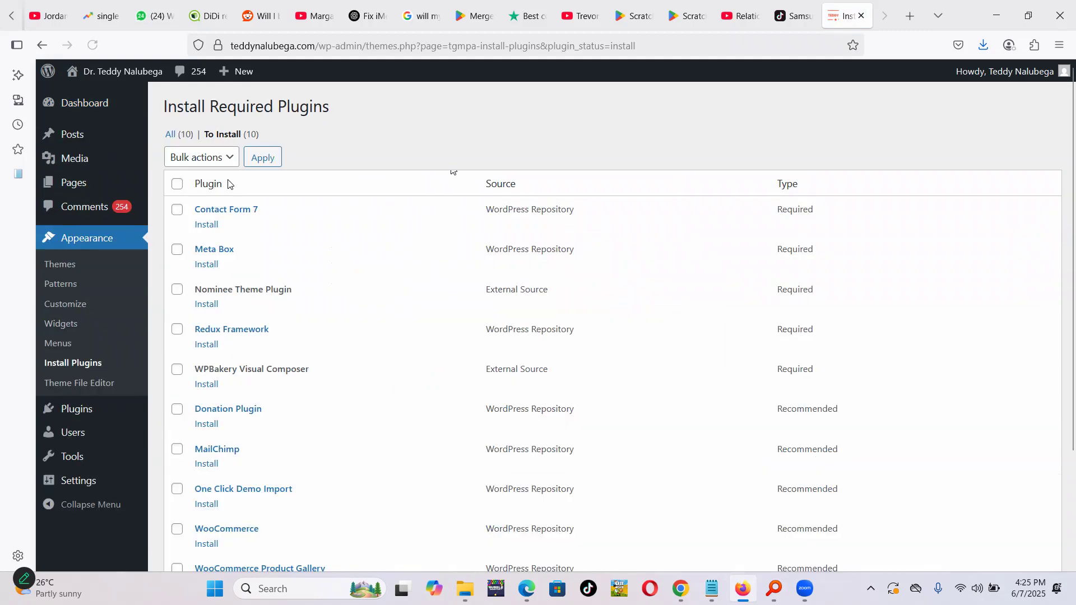
# - Try to bulk install Contact Form 7 and Redux Framework from the required plugins list
pyautogui.click(178, 211)
pyautogui.click(178, 330)
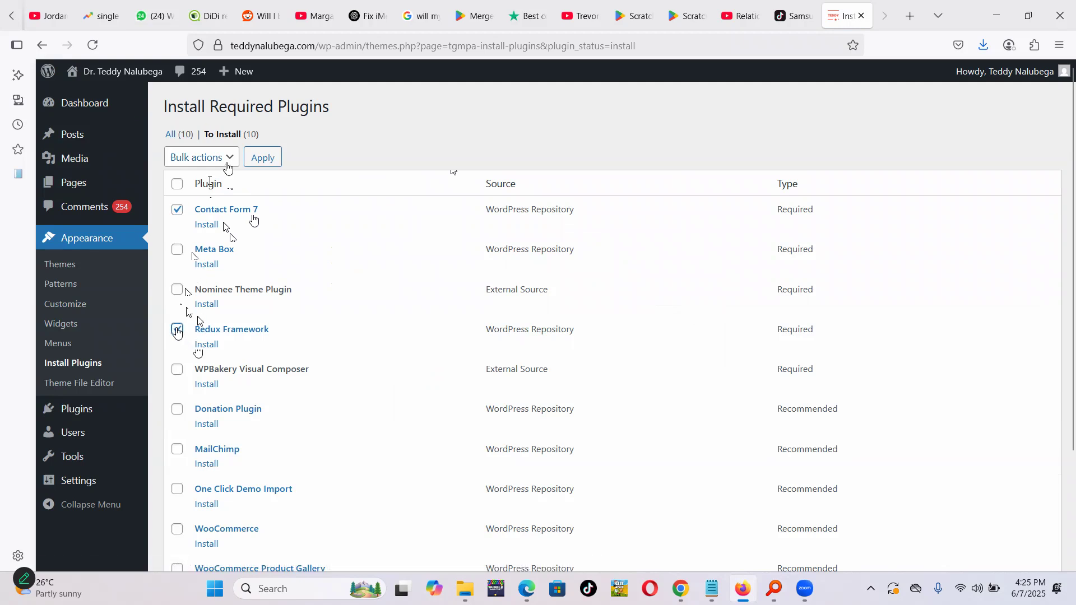
pyautogui.click(227, 163)
pyautogui.click(204, 203)
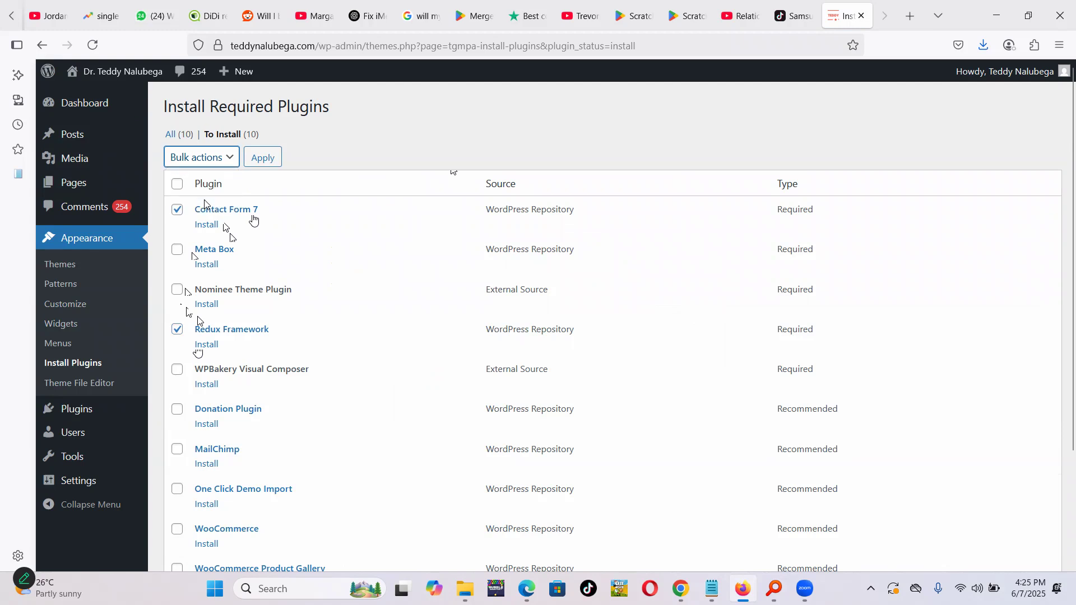
pyautogui.click(271, 163)
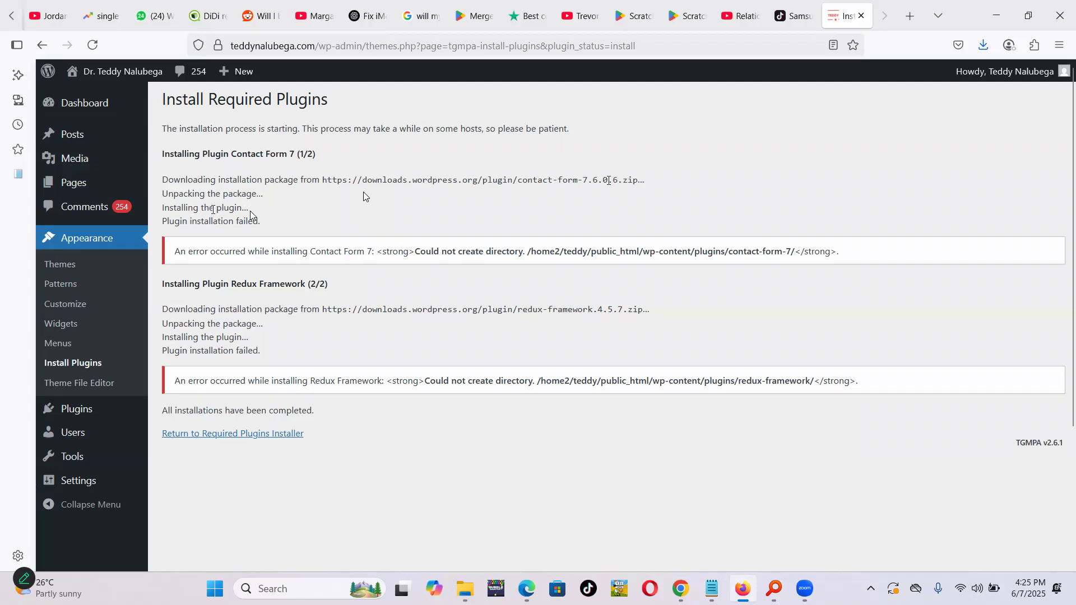
pyautogui.moveTo(261, 221); pyautogui.dragTo(773, 238)
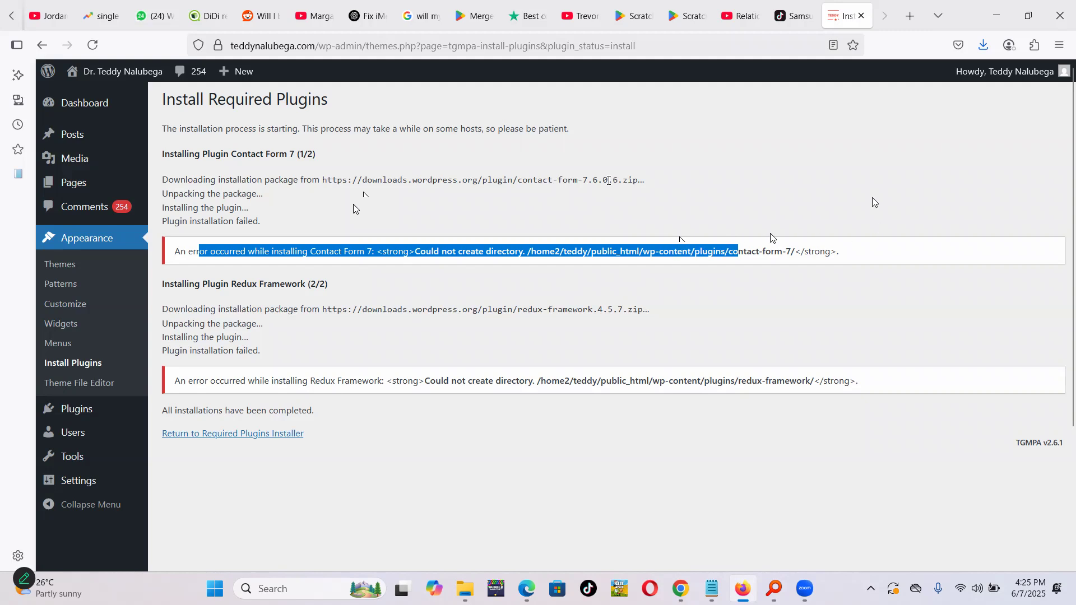
pyautogui.click(859, 167)
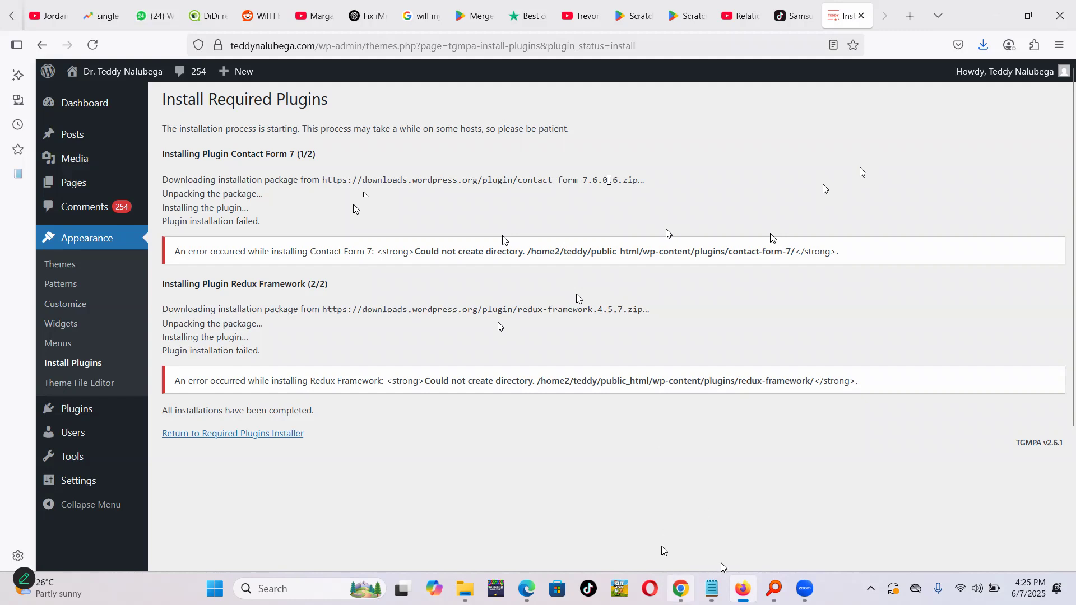
# - Switch to cPanel File Manager in Chrome and reopen the wp-content folder inside public_html
pyautogui.moveTo(680, 588)
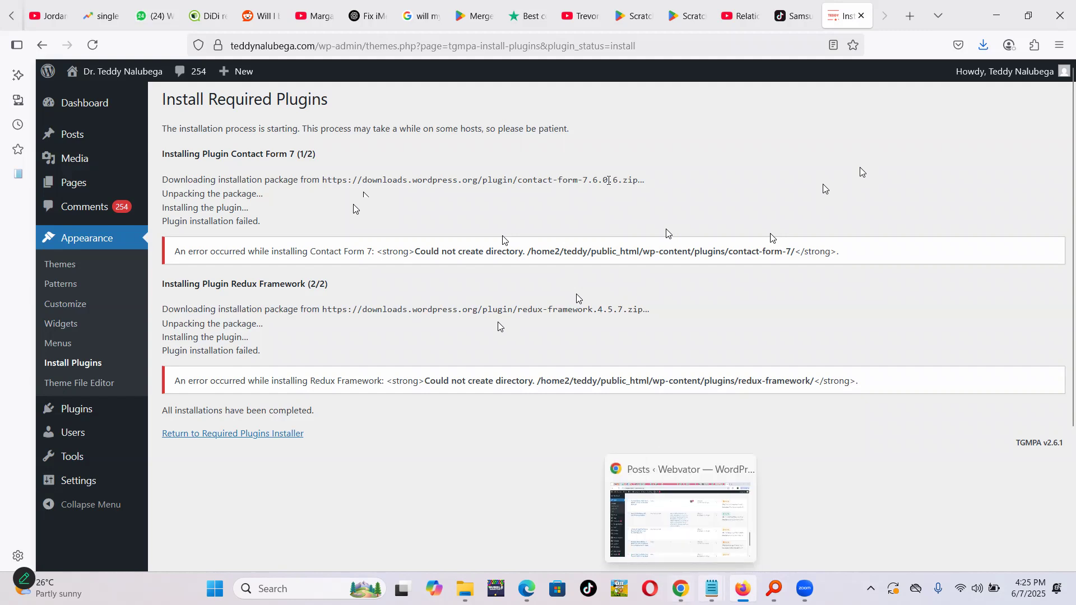
pyautogui.moveTo(742, 588)
pyautogui.click(680, 588)
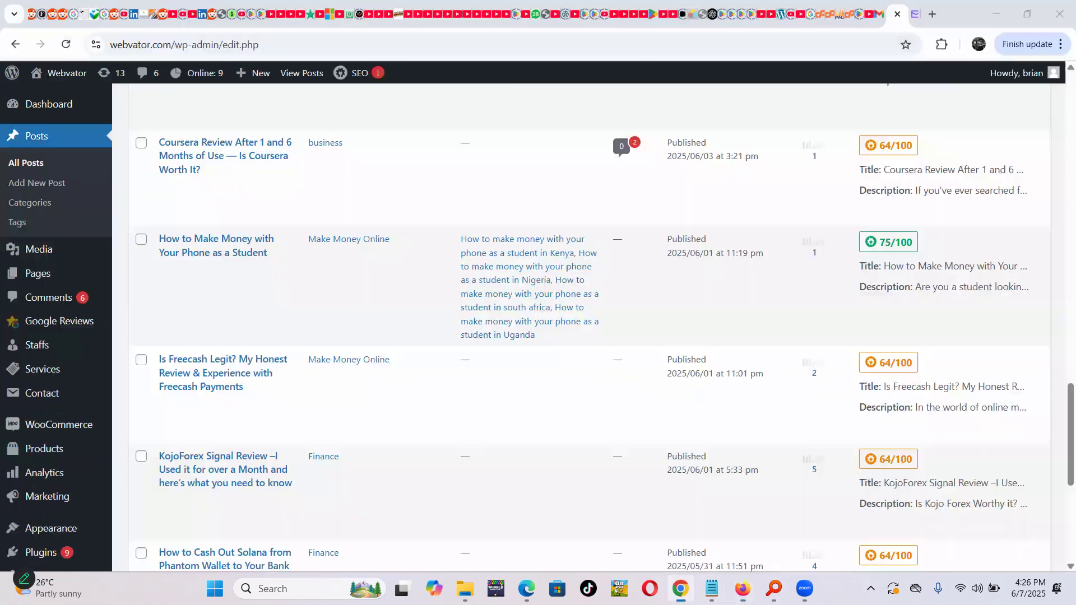
pyautogui.click(846, 16)
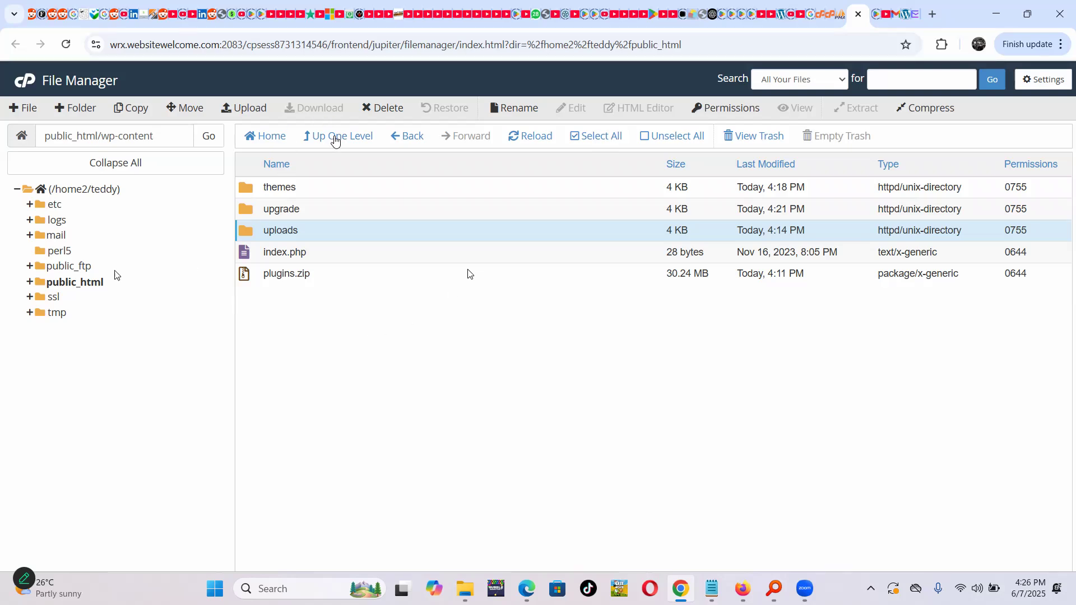
pyautogui.click(337, 140)
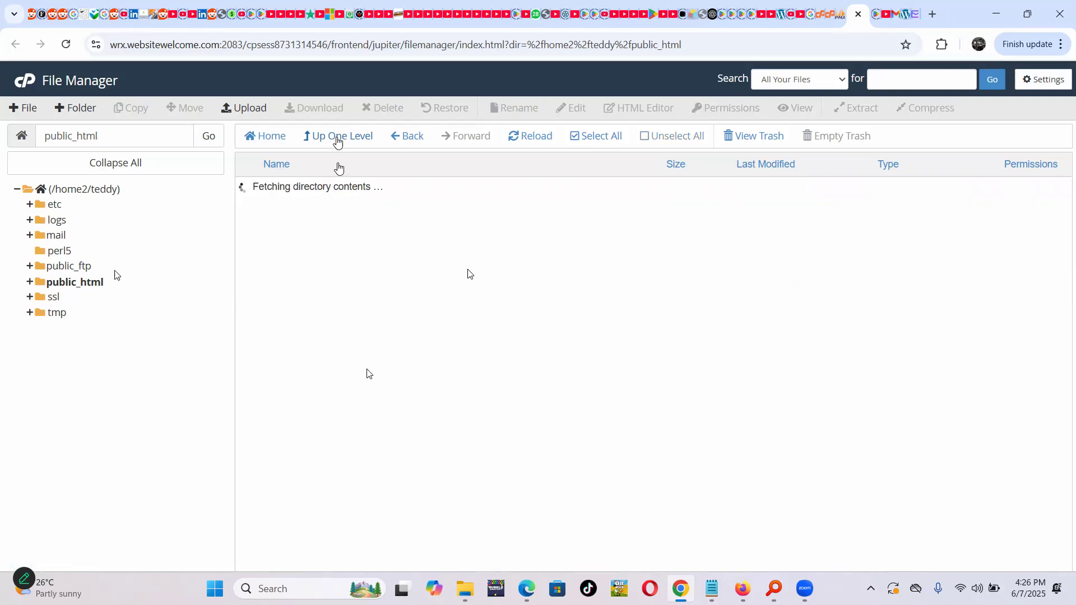
pyautogui.click(249, 235)
pyautogui.doubleClick(250, 234)
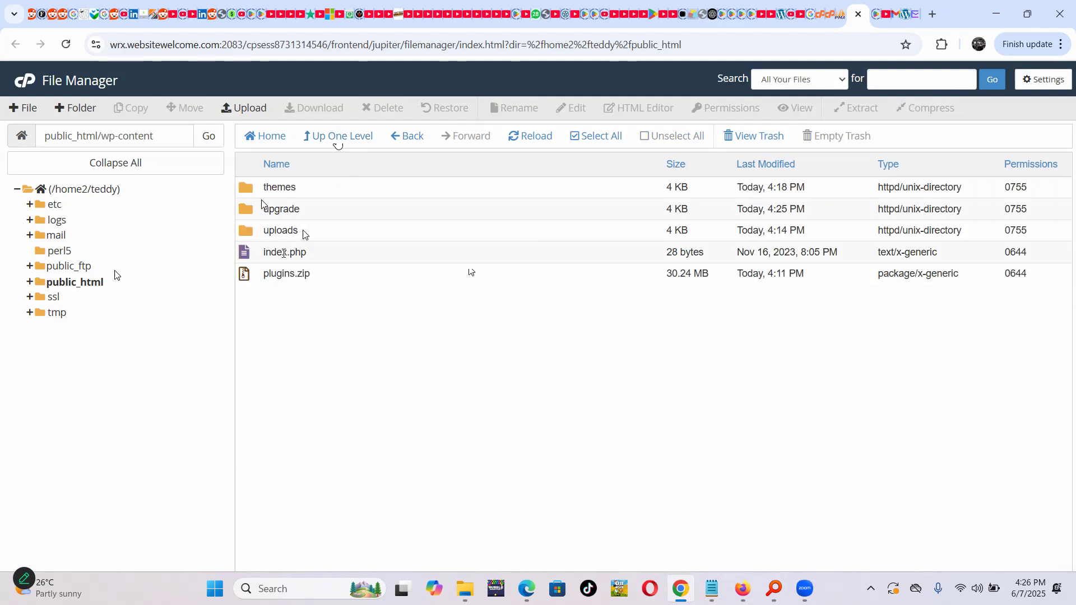
# - Create a new folder named plugins in public_html/wp-content and select it
pyautogui.click(300, 276)
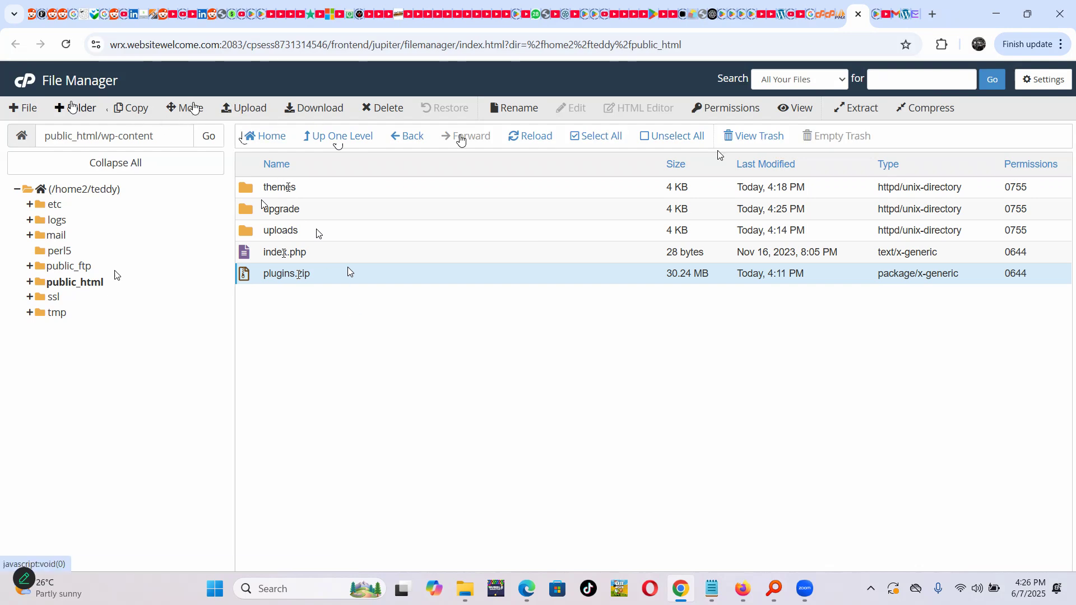
pyautogui.click(75, 108)
pyautogui.write('plu')
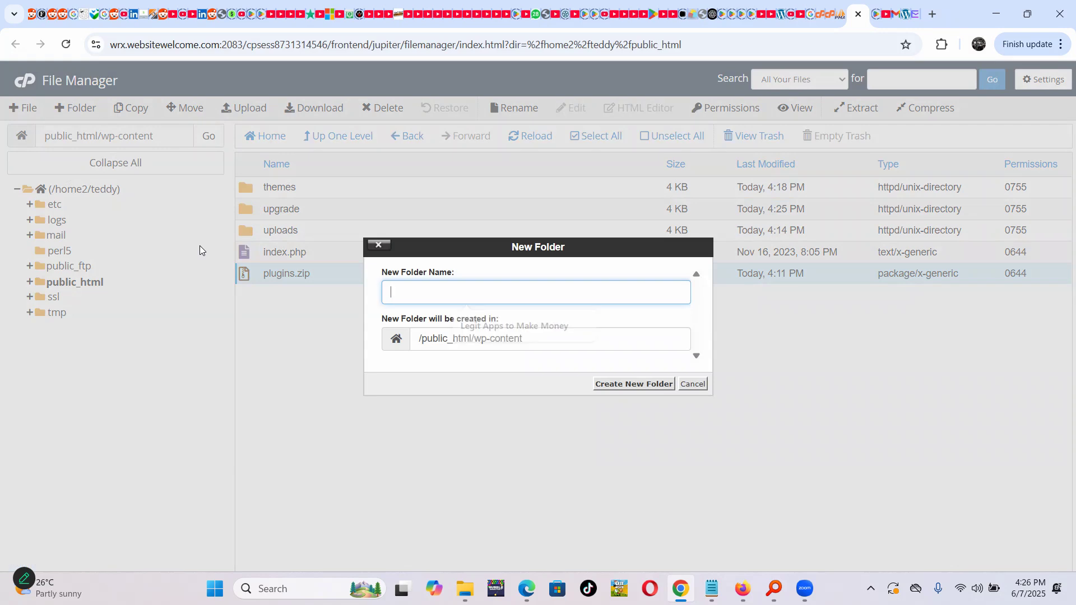
pyautogui.write('gins')
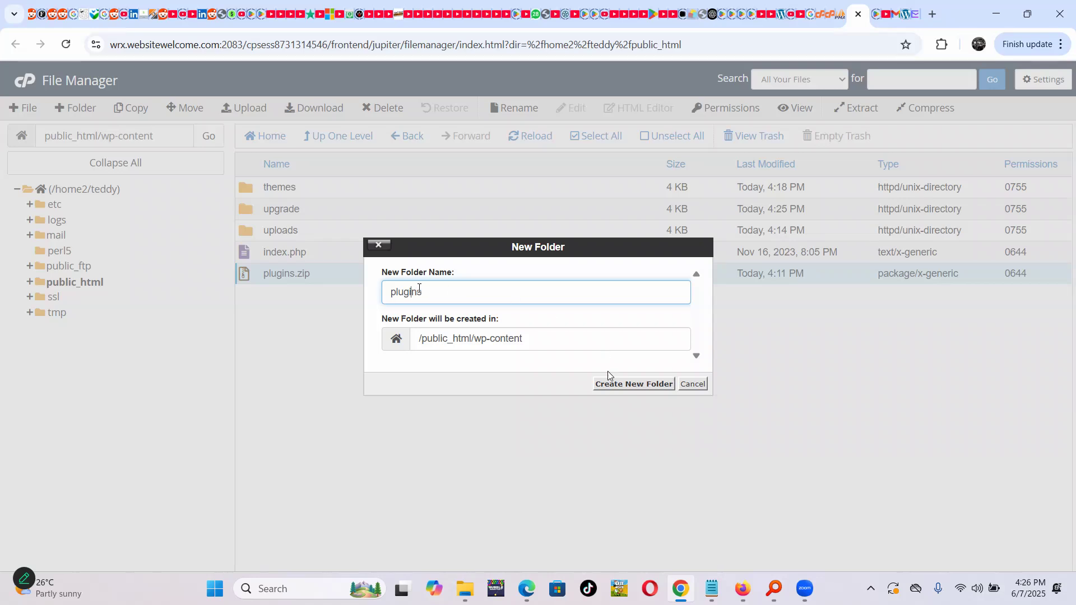
pyautogui.click(616, 383)
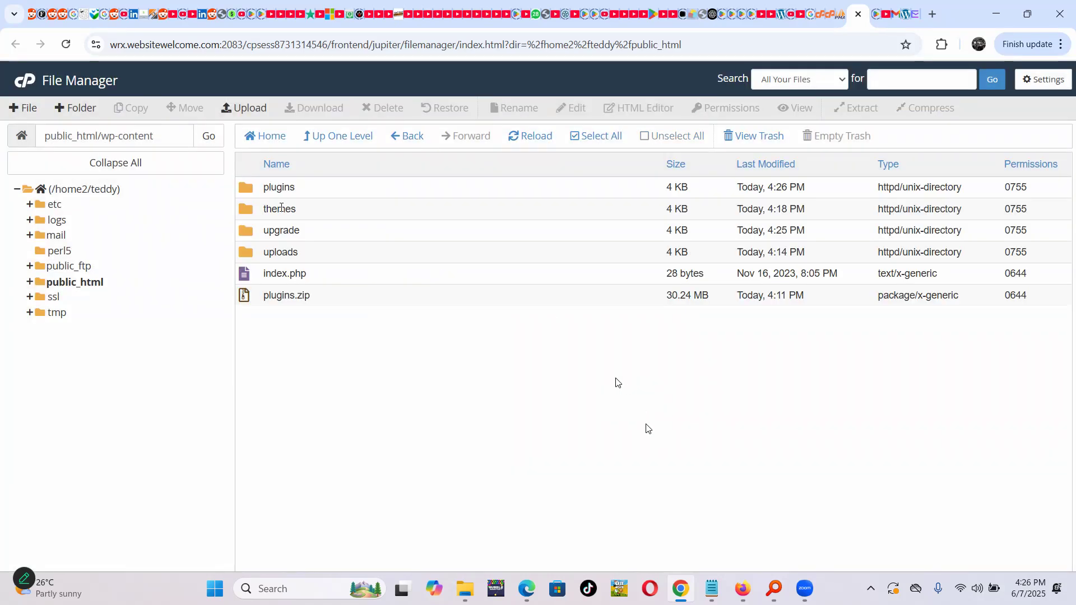
pyautogui.click(281, 196)
# - Switch back to the WordPress admin in Firefox and reopen the required plugins installer from the dashboard notice
pyautogui.moveTo(743, 588)
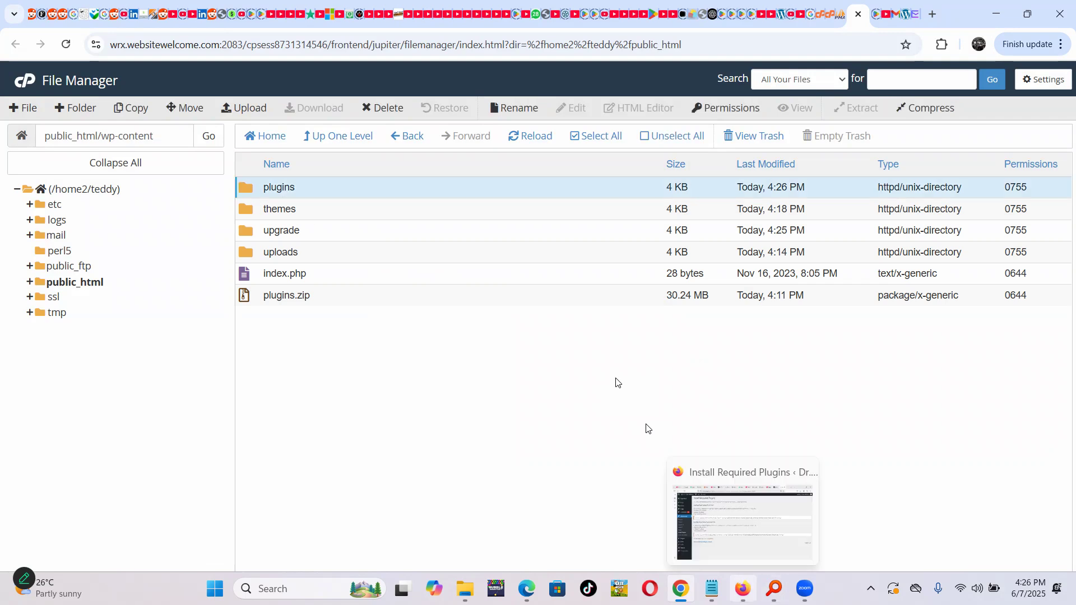
pyautogui.click(745, 515)
pyautogui.moveTo(87, 112)
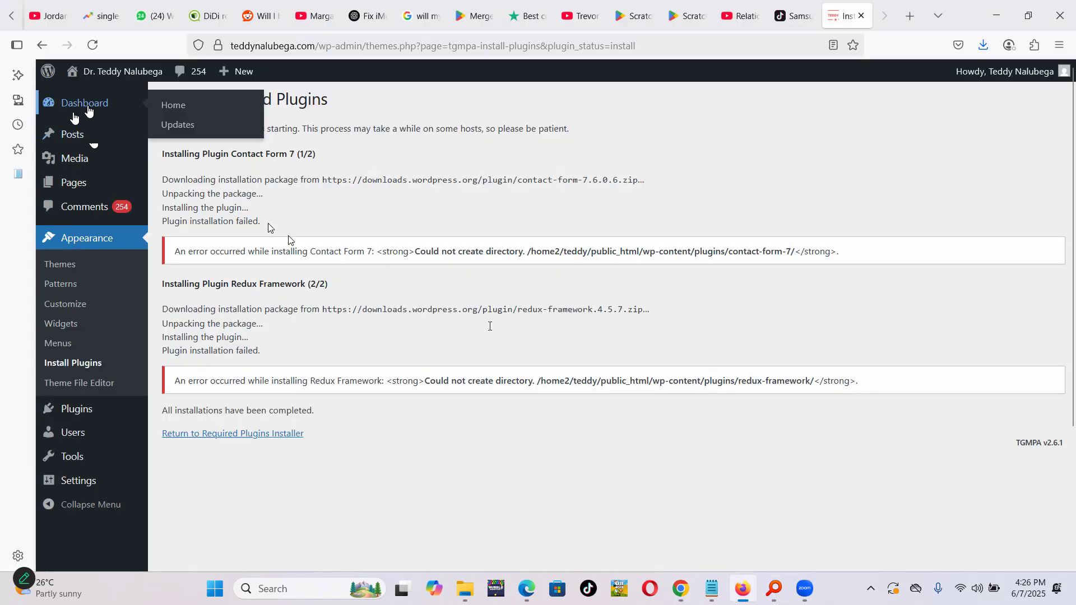
pyautogui.click(185, 108)
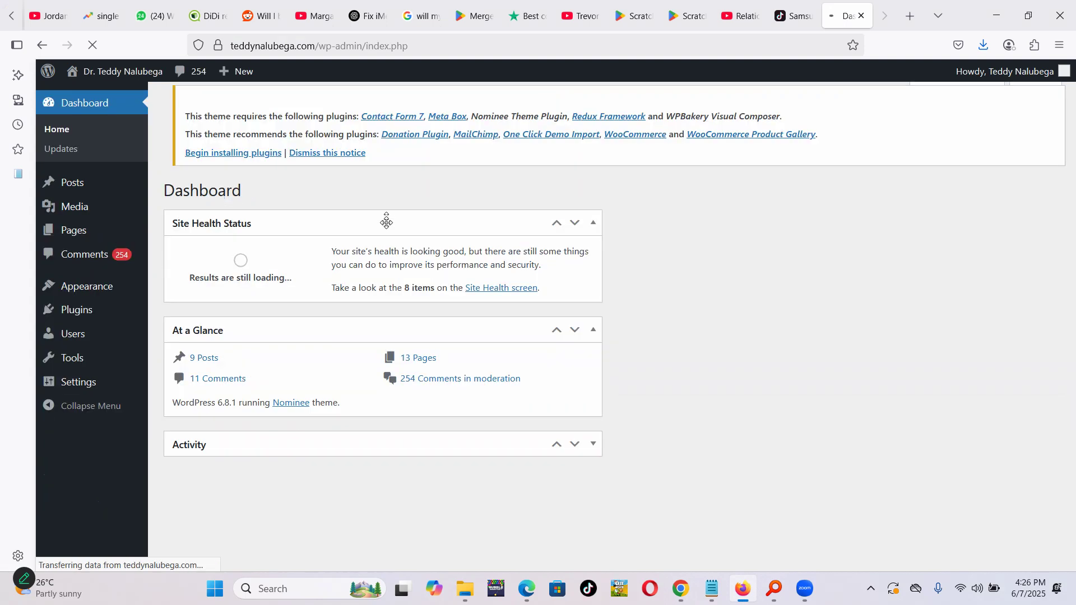
pyautogui.click(236, 156)
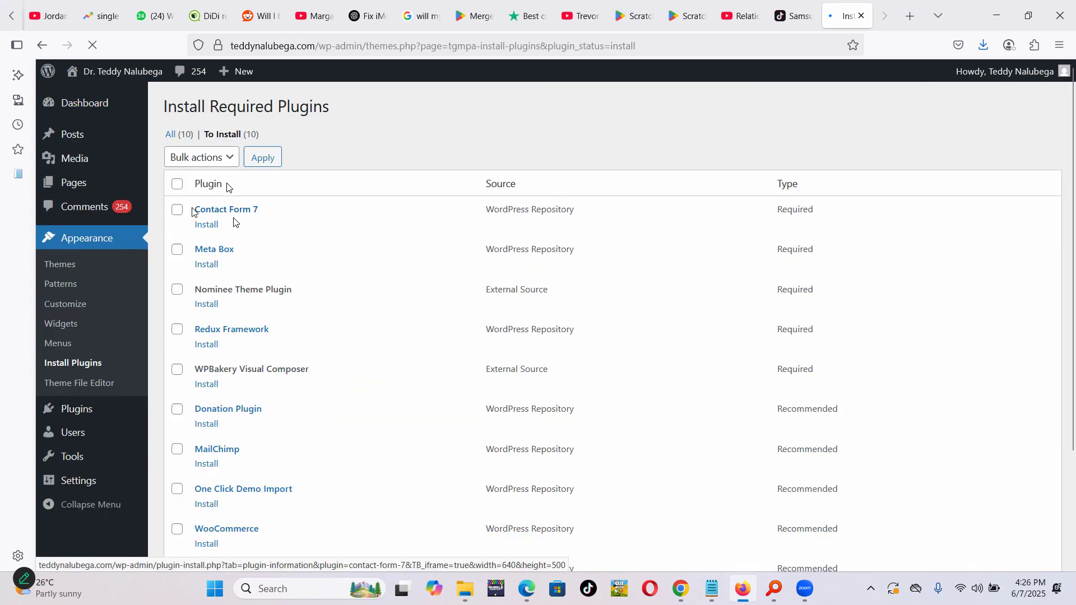
# - Bulk install the five required plugins: Contact Form 7, Meta Box, Nominee Theme Plugin, Redux Framework and WPBakery Visual Composer
pyautogui.click(177, 211)
pyautogui.click(179, 290)
pyautogui.click(177, 331)
pyautogui.click(177, 371)
pyautogui.scroll(-1, 178, 346)
pyautogui.scroll(-1, 241, 425)
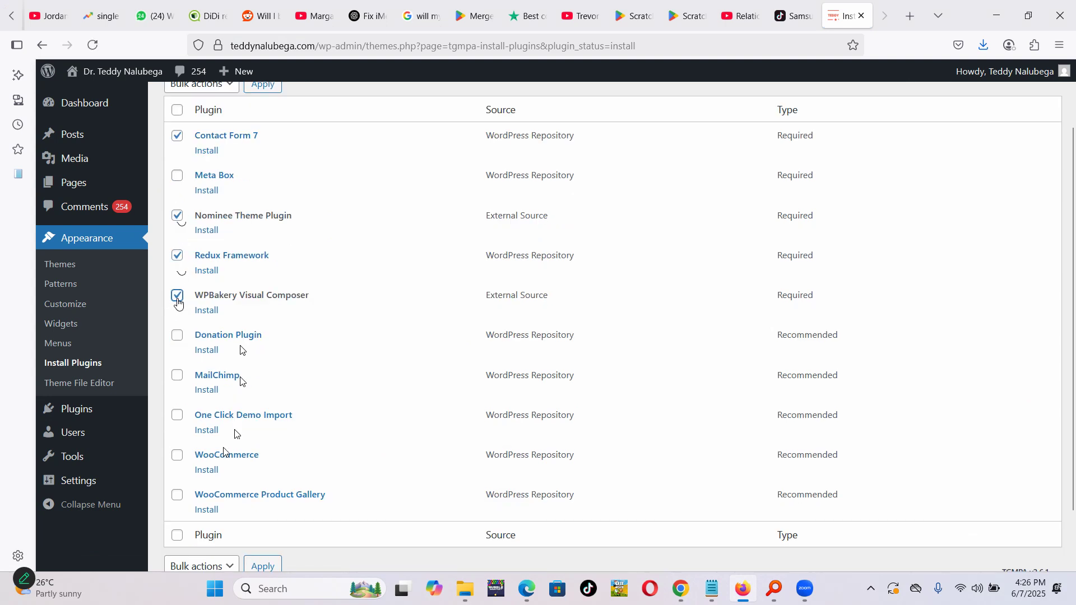
pyautogui.scroll(-2, 241, 476)
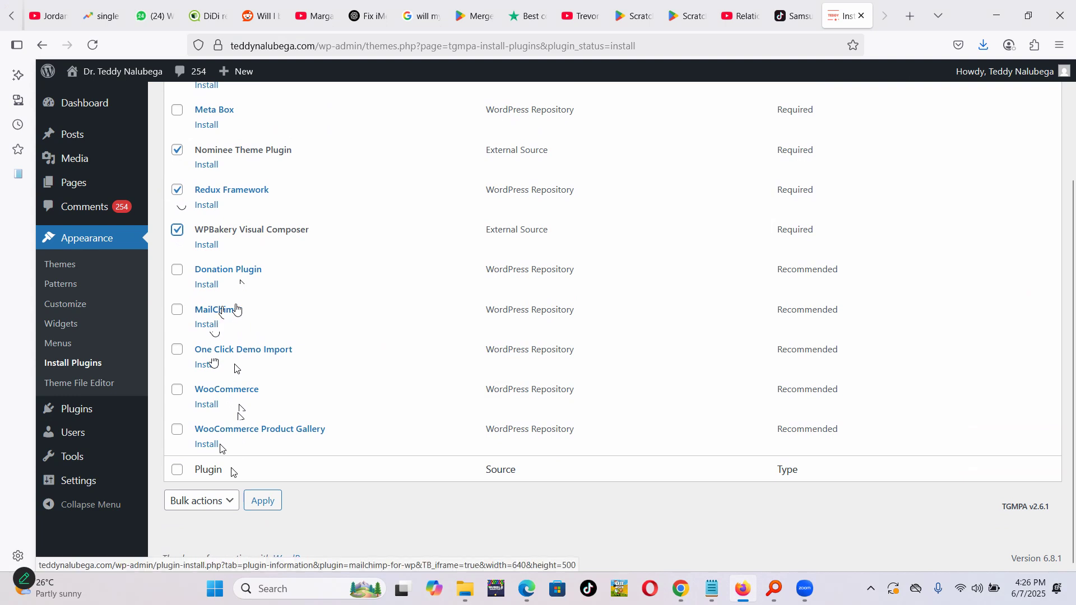
pyautogui.scroll(4, 236, 308)
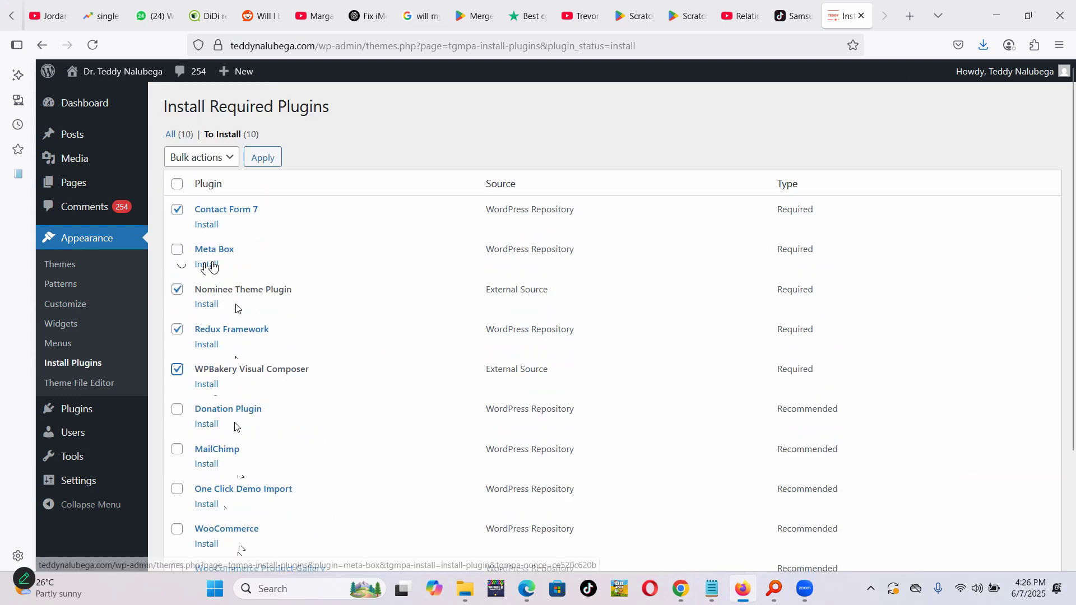
pyautogui.click(177, 250)
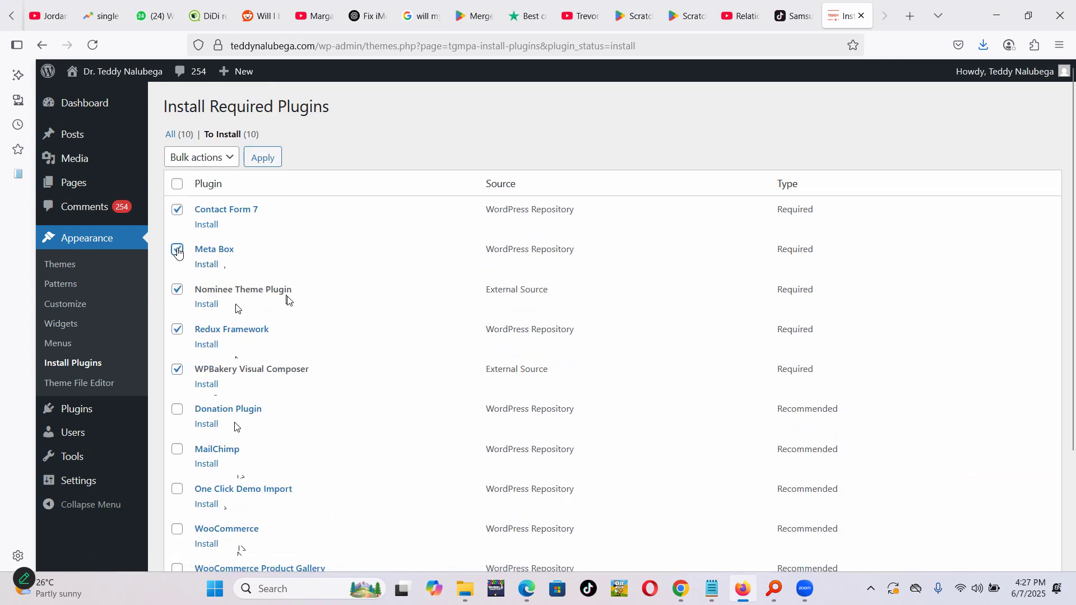
pyautogui.click(218, 157)
pyautogui.click(213, 201)
pyautogui.click(260, 160)
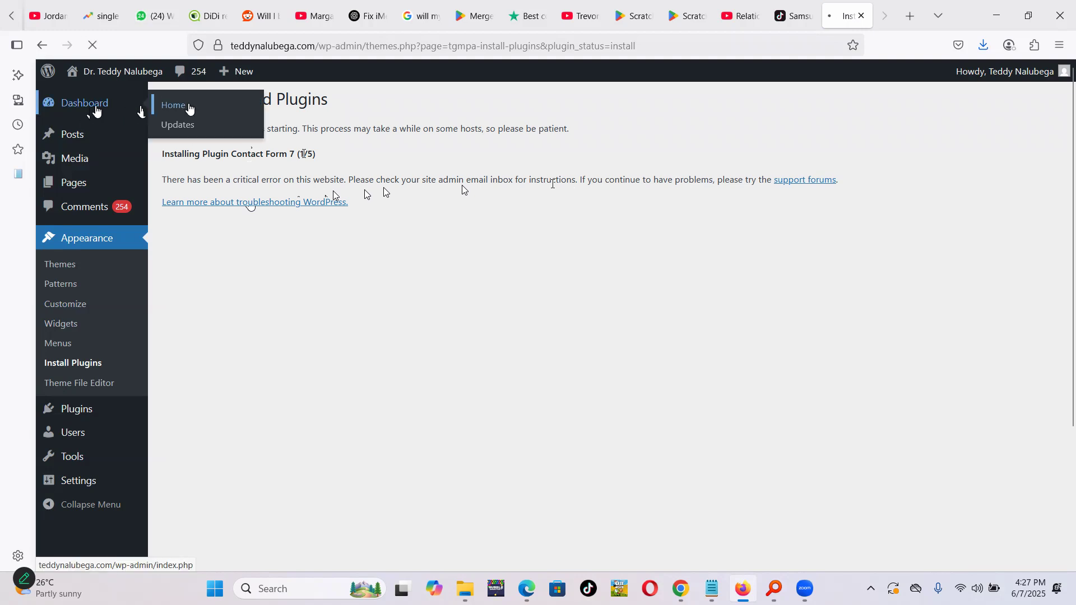
# - Reload the dashboard and review the installed plugins list and its deactivation notices
pyautogui.click(97, 111)
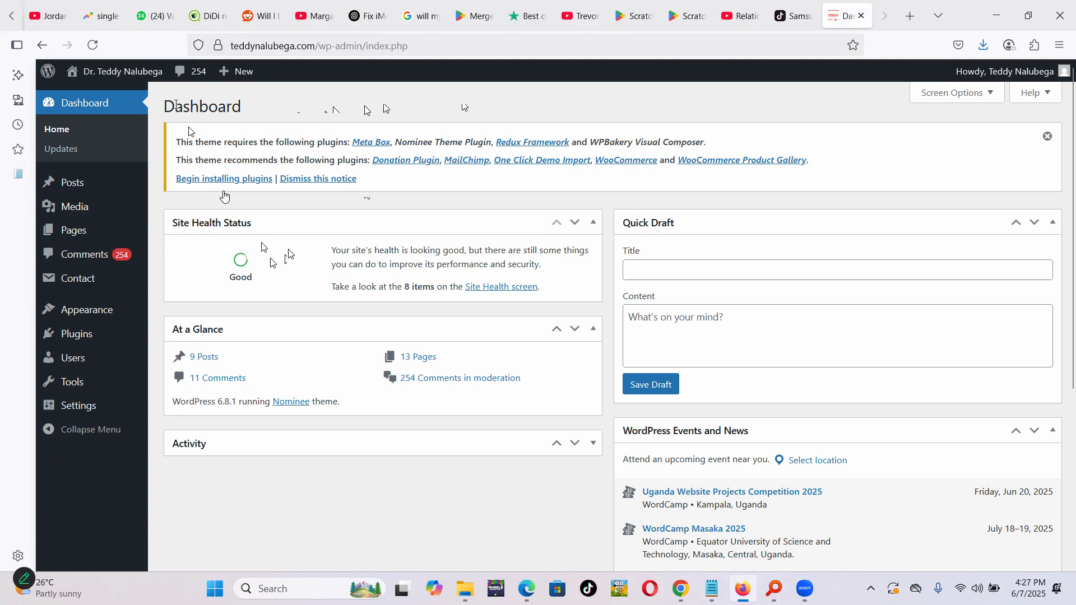
pyautogui.moveTo(82, 335)
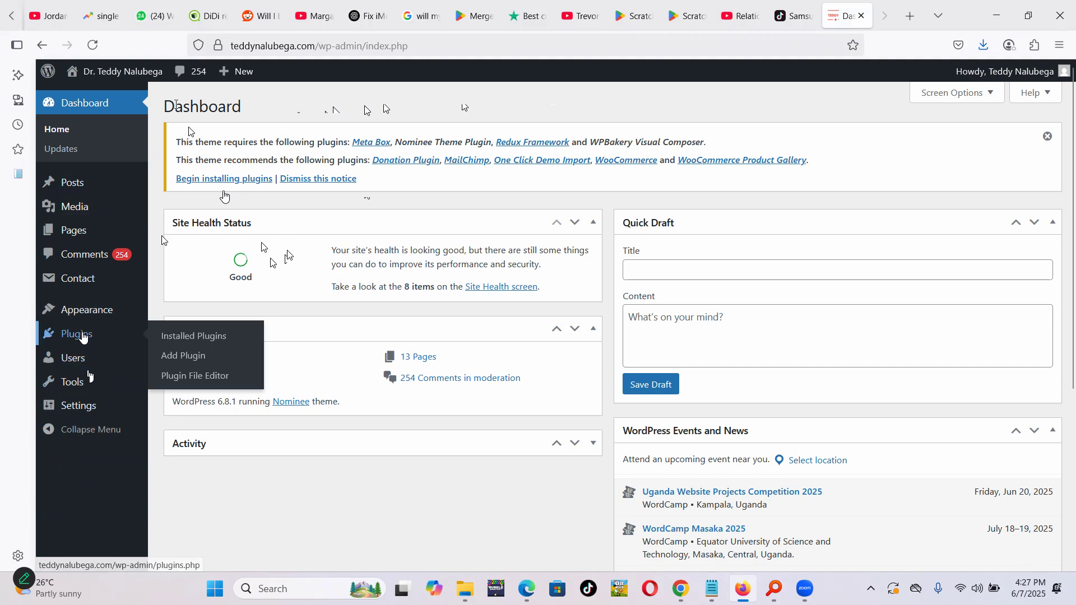
pyautogui.click(180, 339)
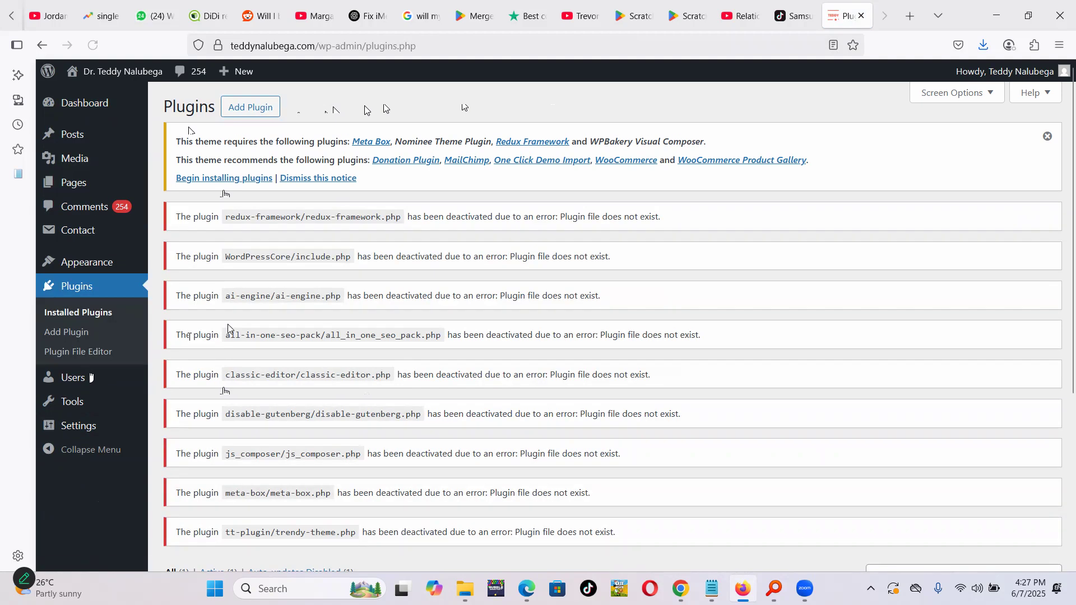
pyautogui.scroll(-5, 313, 299)
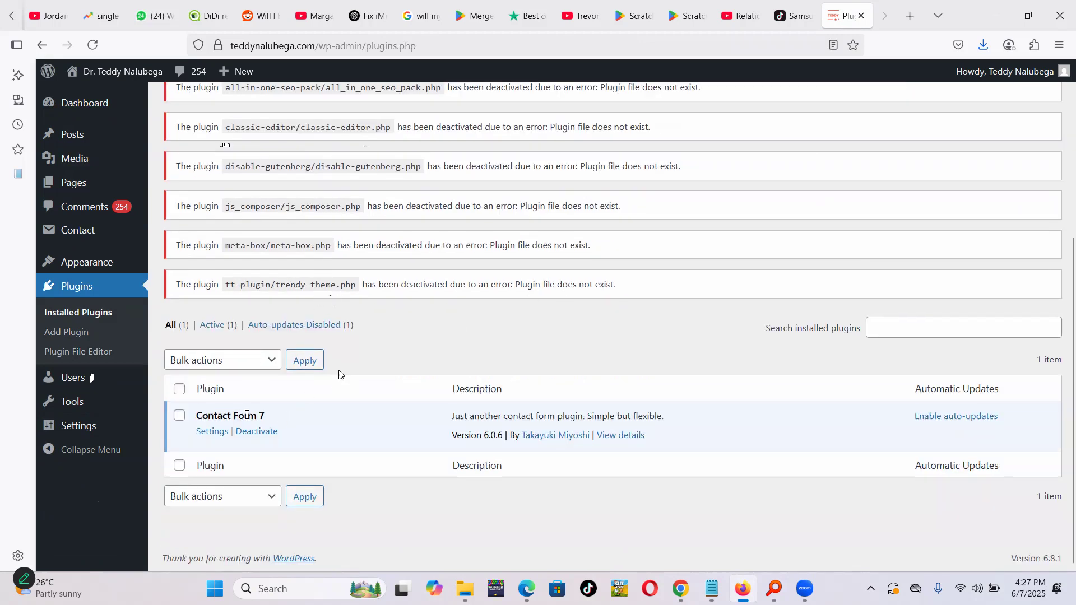
pyautogui.scroll(1, 307, 372)
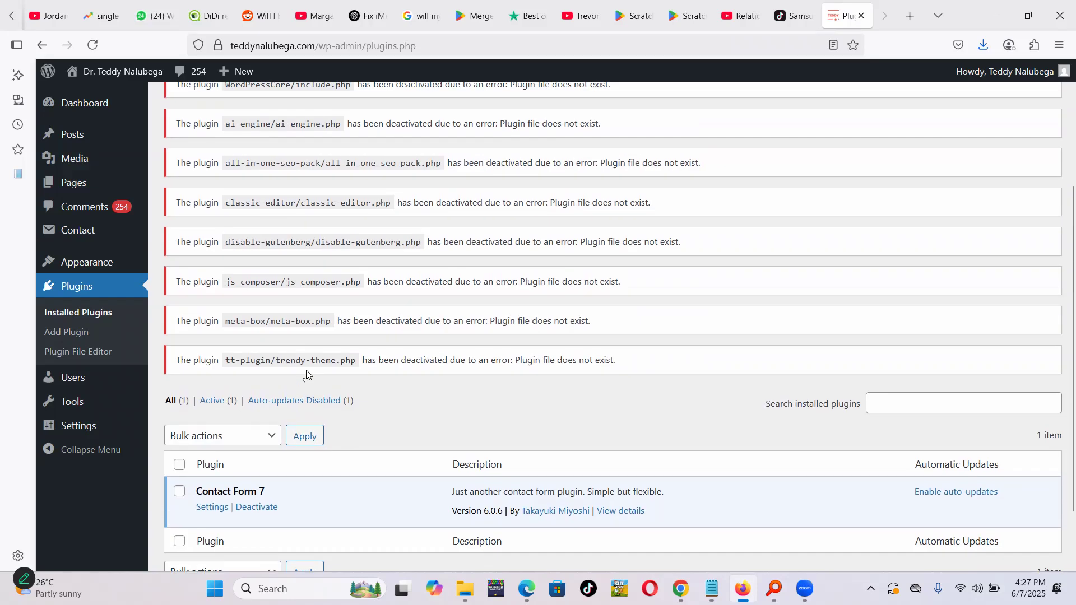
pyautogui.scroll(3, 208, 359)
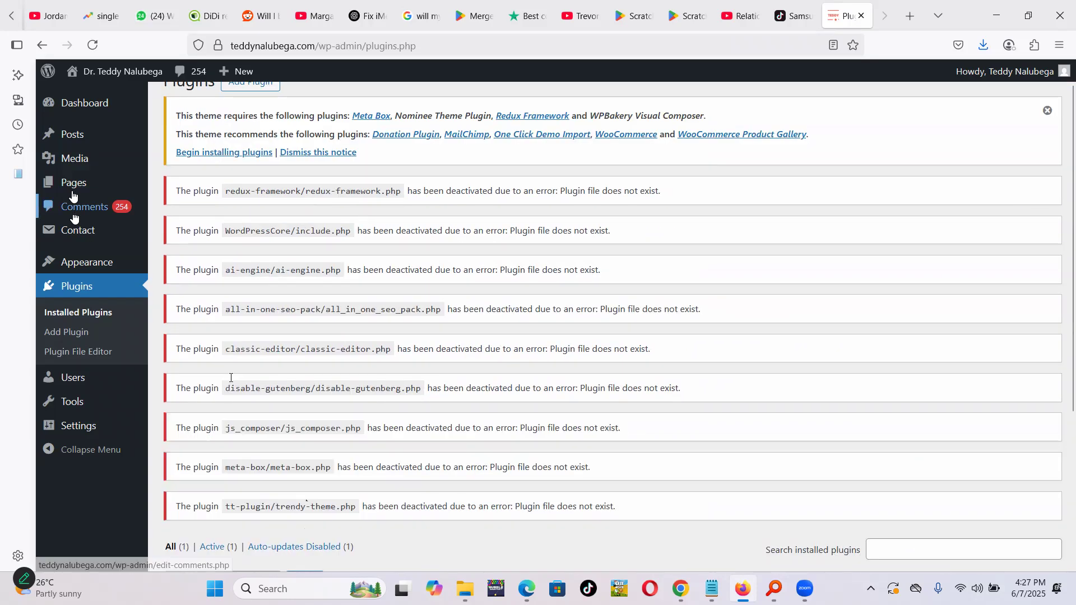
# - Open the dashboard in a new browser tab and go to the required plugins installer there
pyautogui.moveTo(85, 112)
pyautogui.rightClick(175, 110)
pyautogui.click(224, 116)
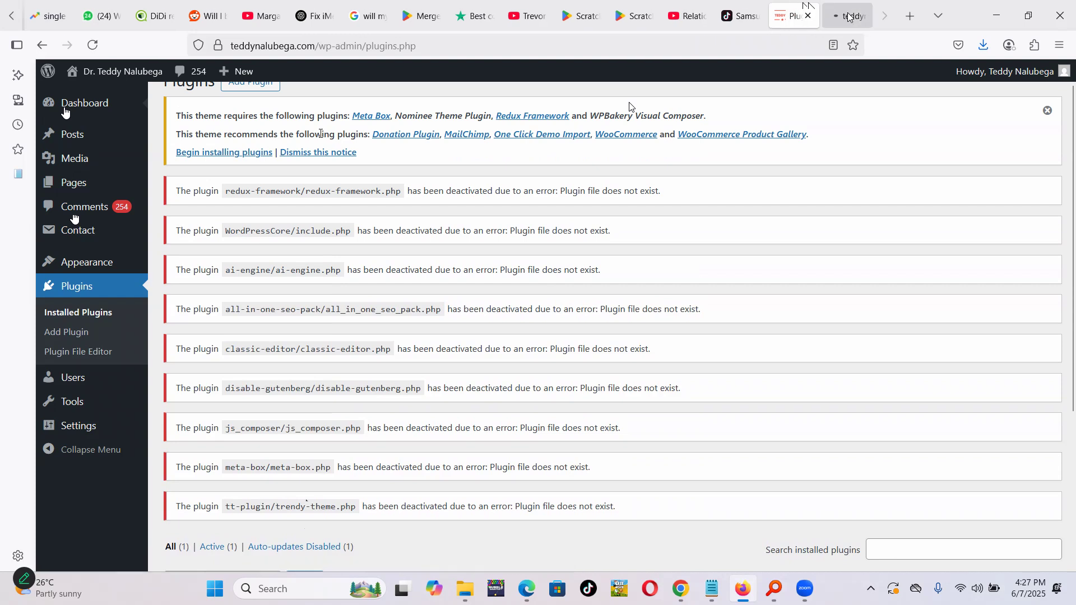
pyautogui.click(849, 17)
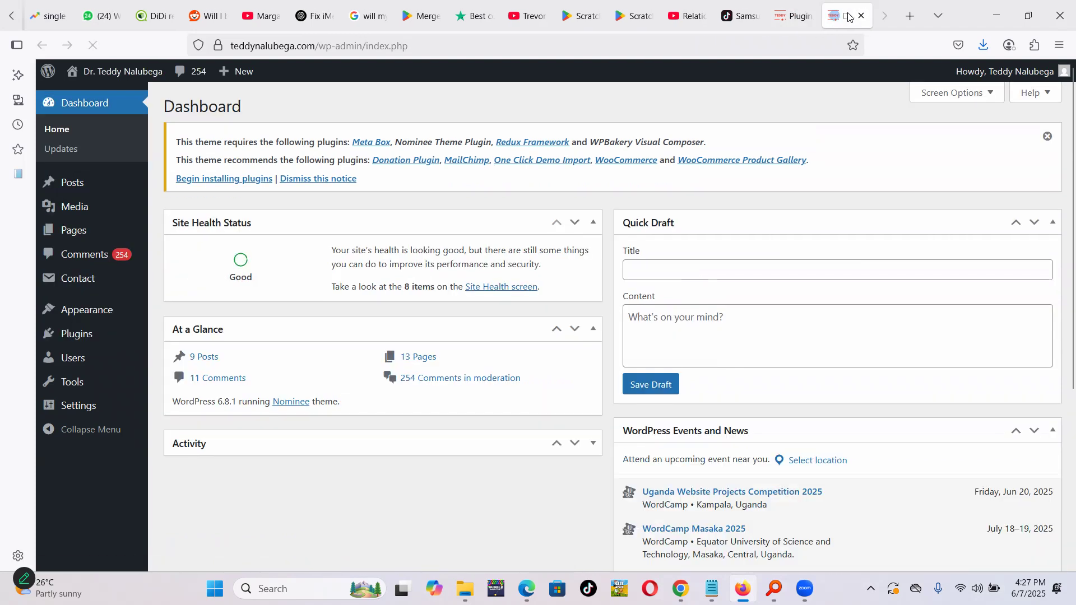
pyautogui.click(242, 178)
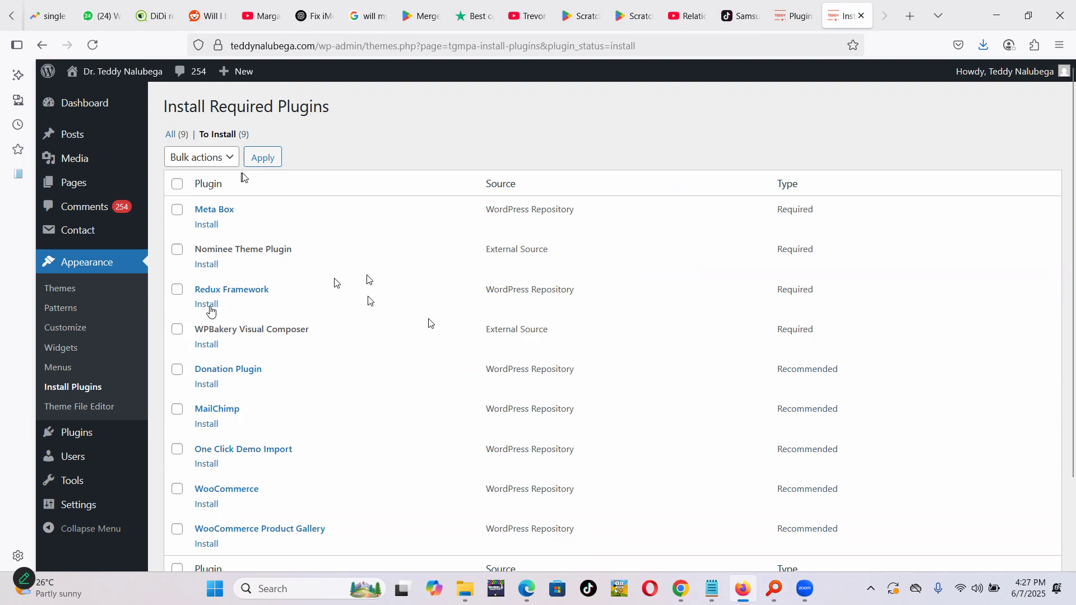
# - Install and activate the Nominee Theme Plugin, then install WPBakery Visual Composer and return to the required plugins installer
pyautogui.click(208, 265)
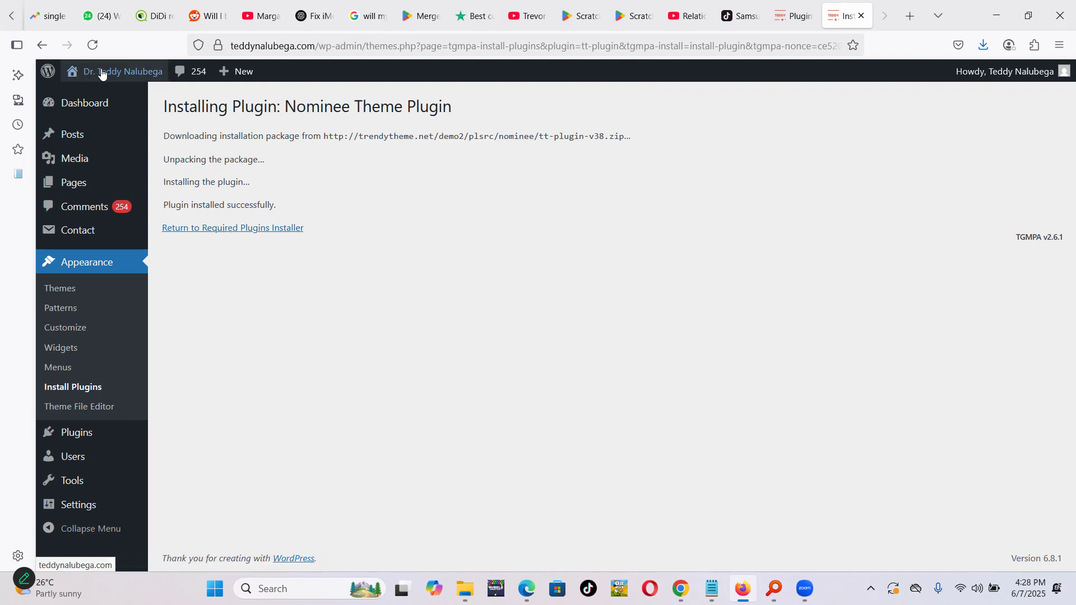
pyautogui.click(212, 229)
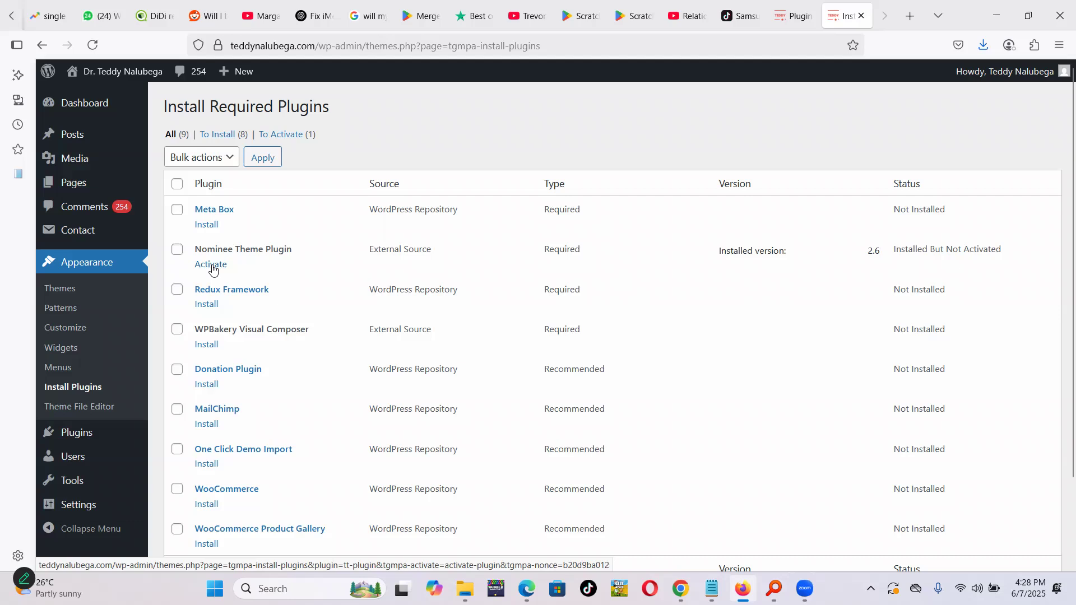
pyautogui.click(212, 269)
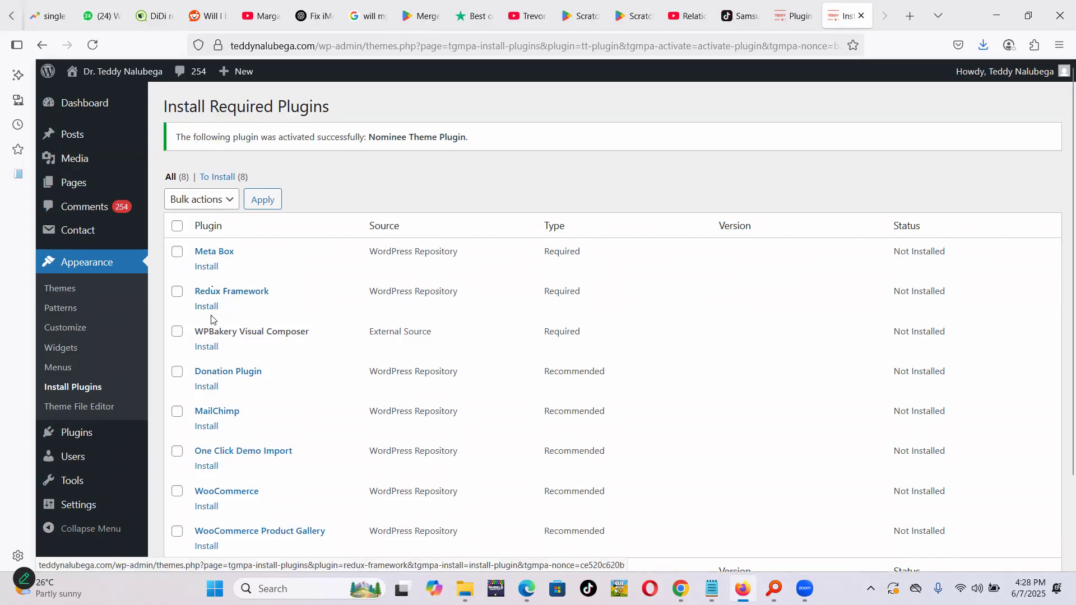
pyautogui.click(212, 349)
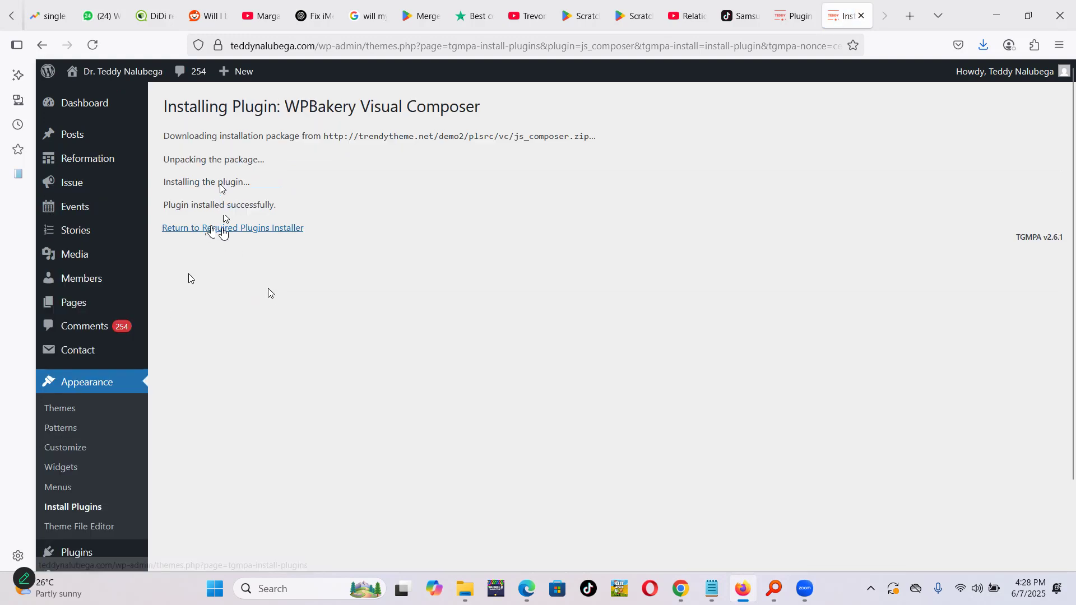
pyautogui.click(223, 229)
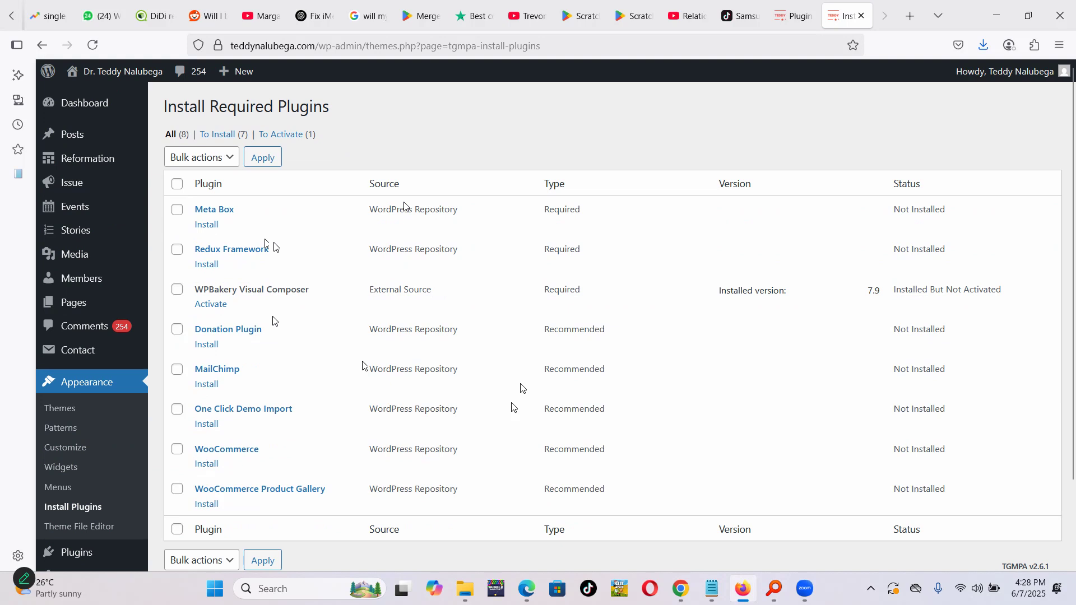
# - Switch to cPanel File Manager in Chrome to check the plugins folder's permissions, and return to the WordPress admin in Firefox
pyautogui.moveTo(681, 588)
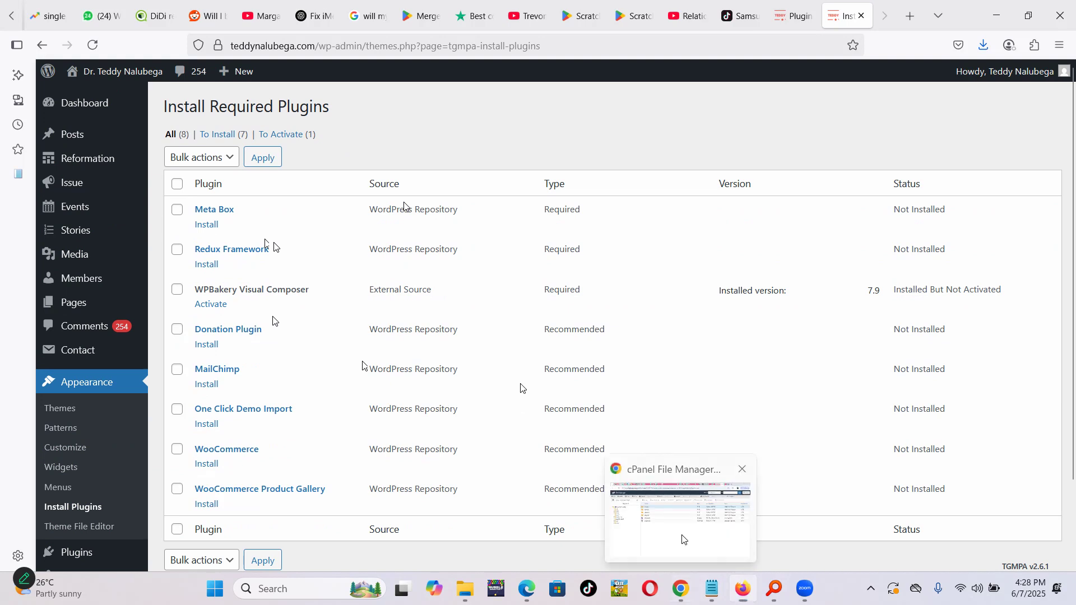
pyautogui.click(684, 539)
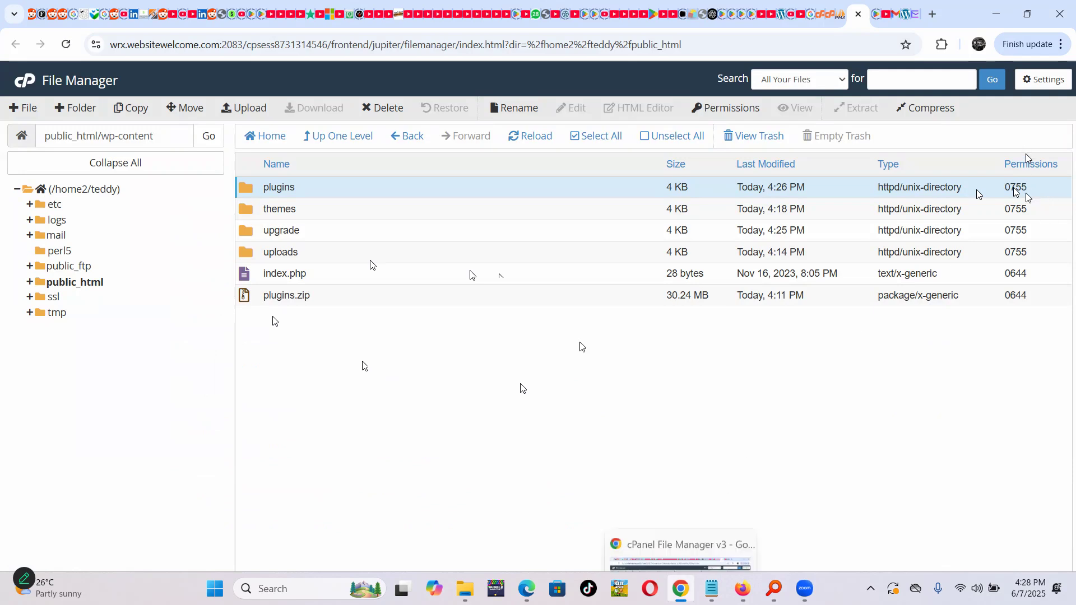
pyautogui.click(743, 589)
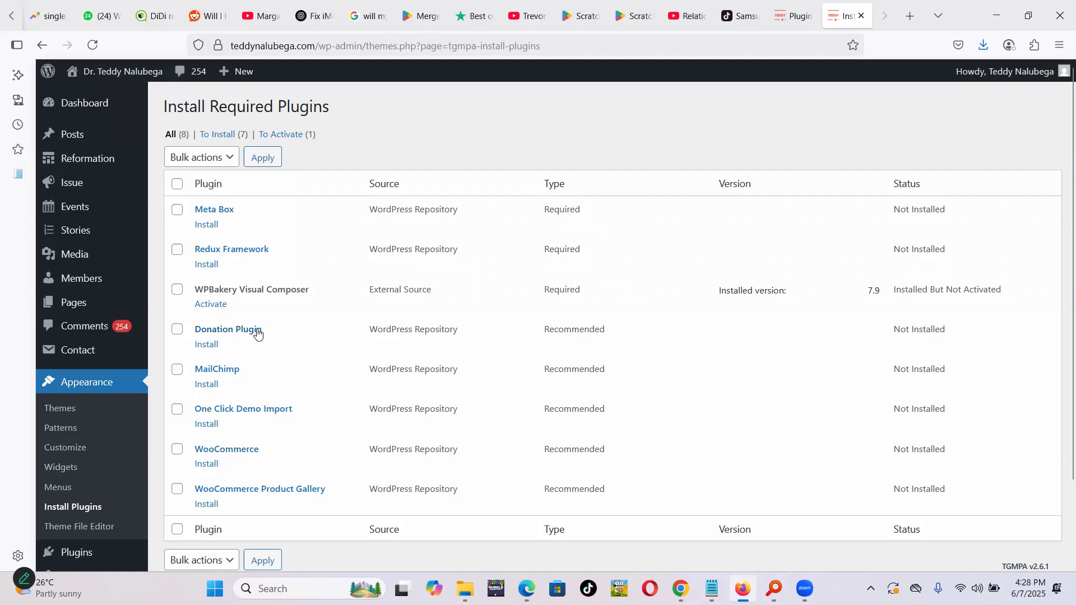
# - Activate WPBakery Visual Composer and install the Redux Framework plugin from the required plugins list
pyautogui.click(215, 307)
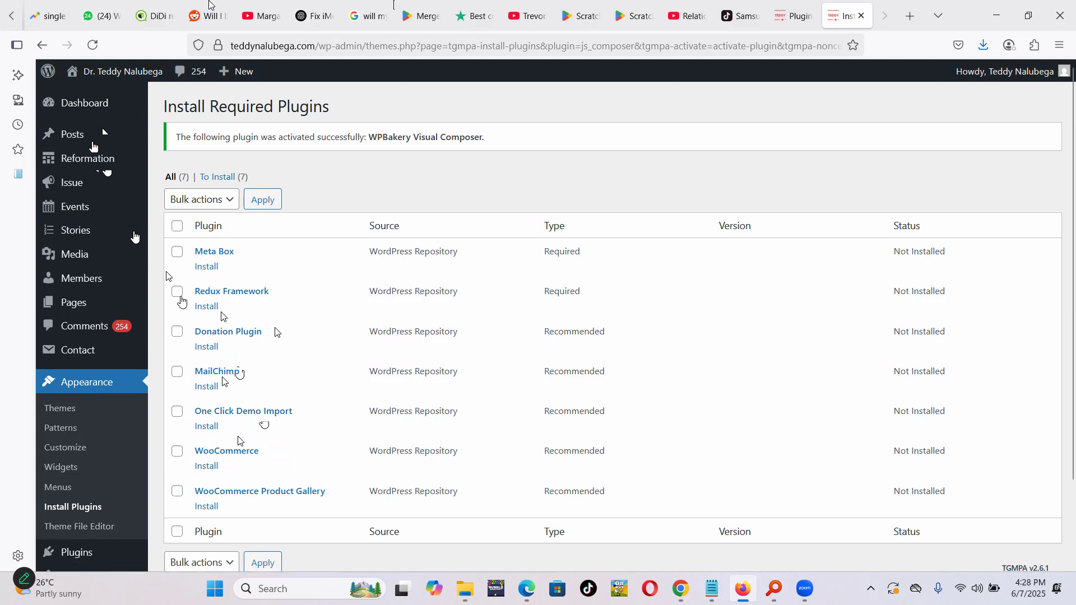
pyautogui.click(212, 308)
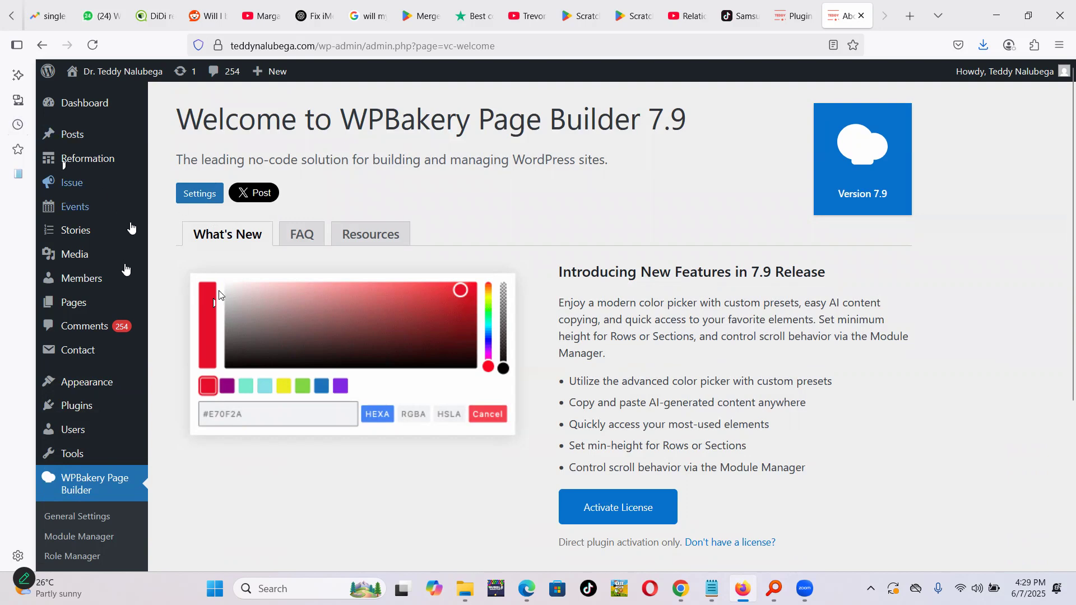
# - Reopen the required plugins installer from the dashboard notice and review the install status of all listed plugins
pyautogui.click(164, 110)
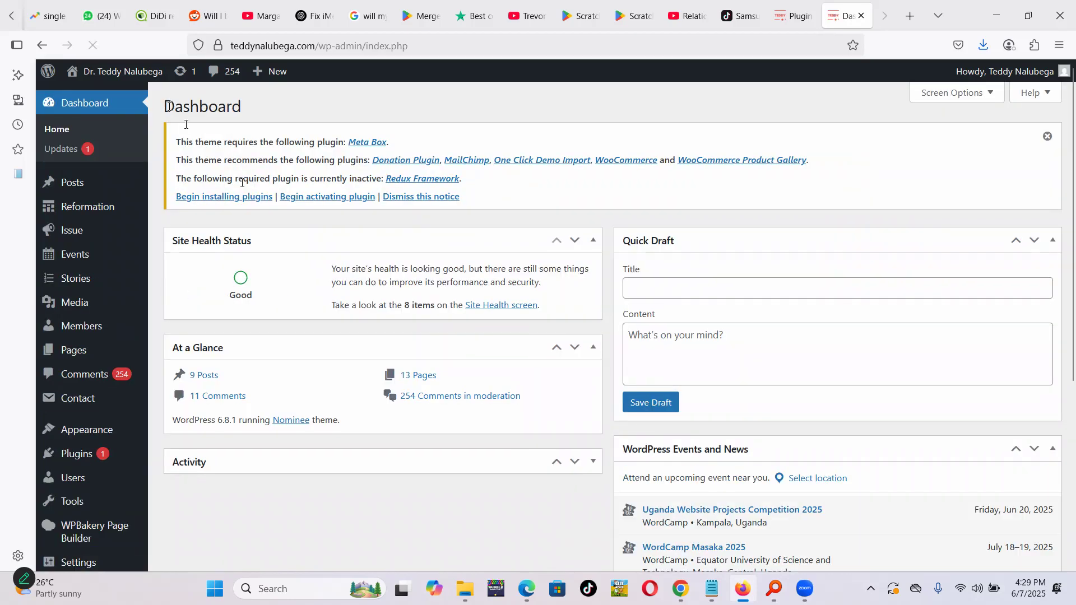
pyautogui.click(233, 197)
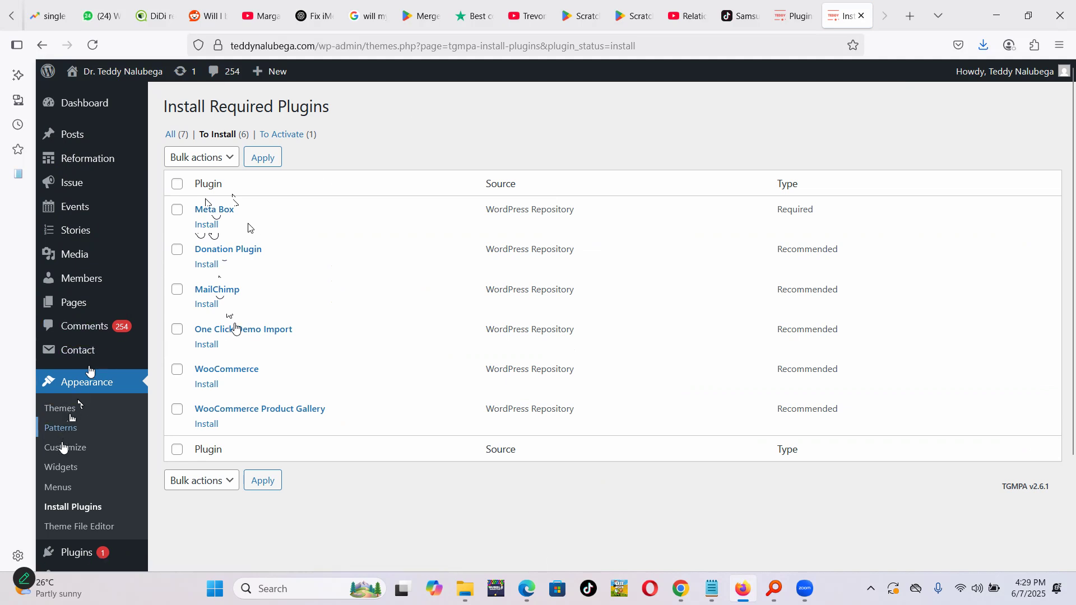
pyautogui.scroll(-2, 72, 349)
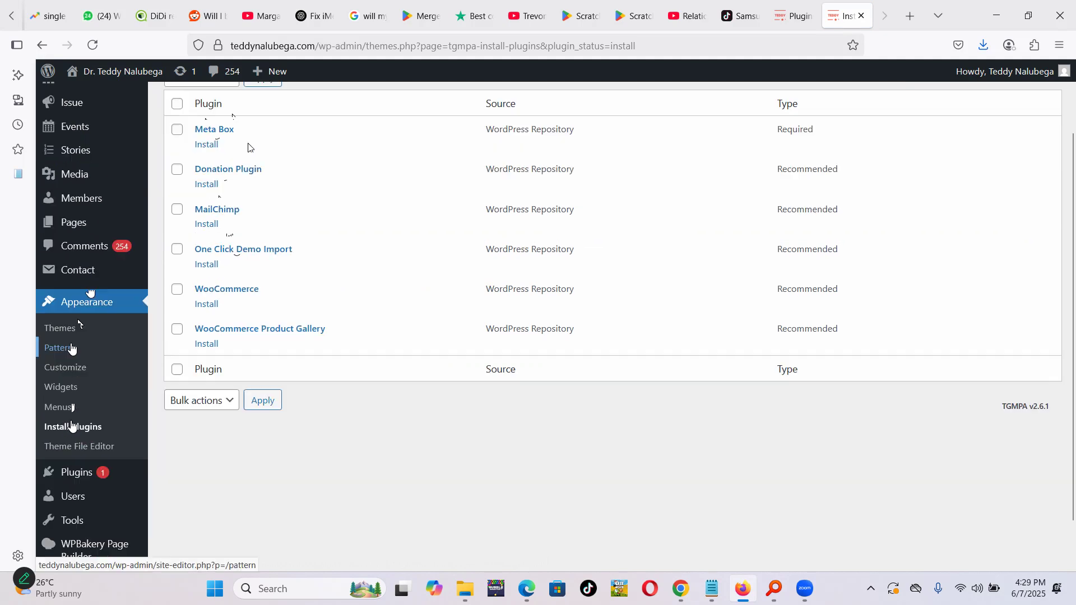
pyautogui.scroll(-1, 72, 393)
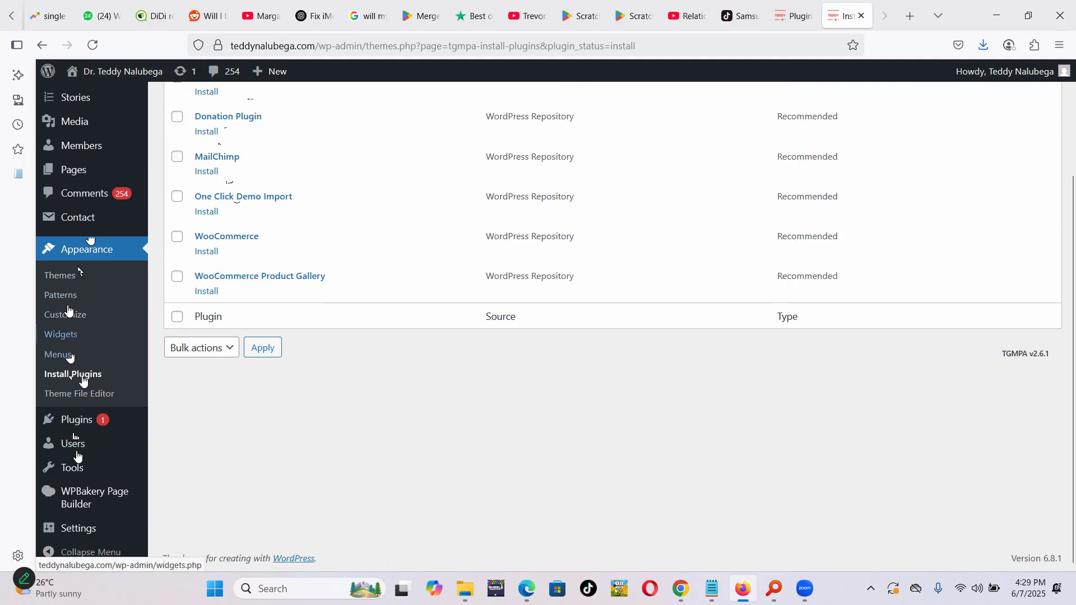
pyautogui.scroll(3, 61, 301)
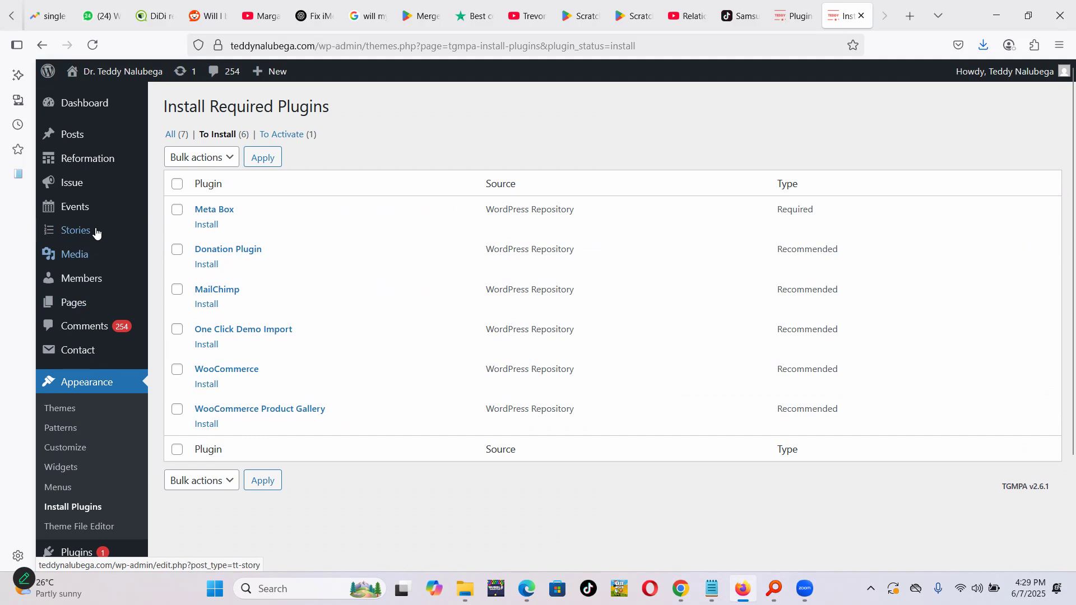
pyautogui.scroll(-3, 106, 191)
pyautogui.click(67, 376)
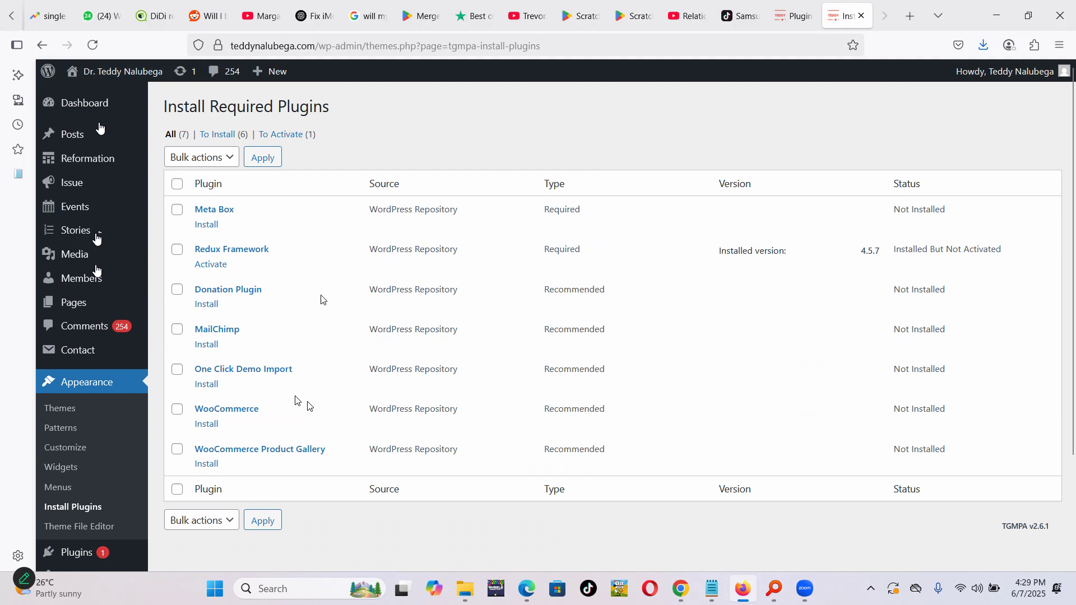
# - Open the installed plugins list, activate Redux Framework, and review the plugins' activation status
pyautogui.moveTo(92, 105)
pyautogui.click(174, 105)
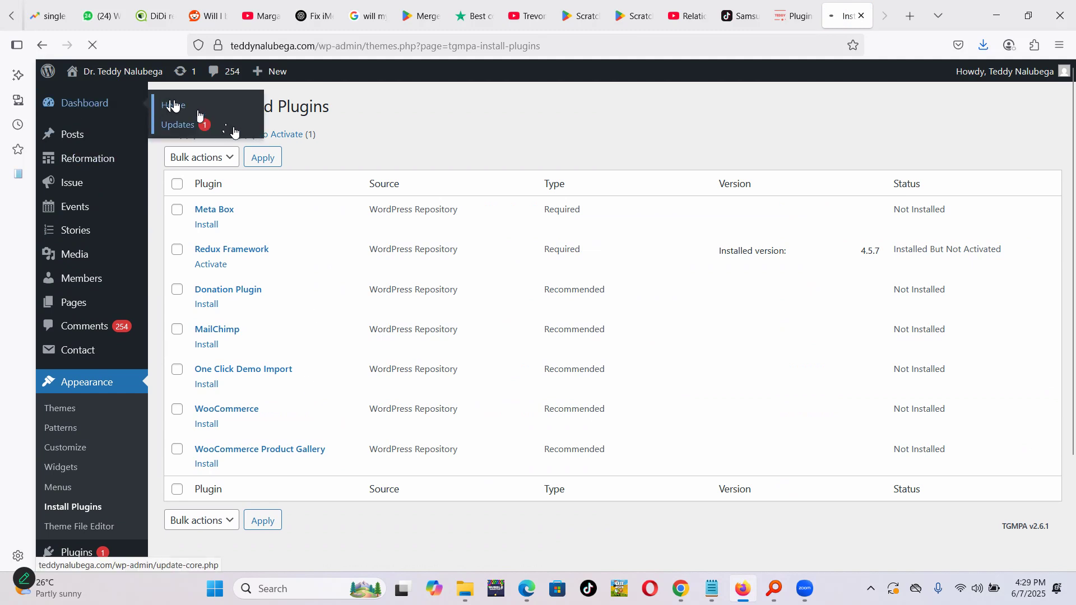
pyautogui.moveTo(98, 464)
pyautogui.click(185, 455)
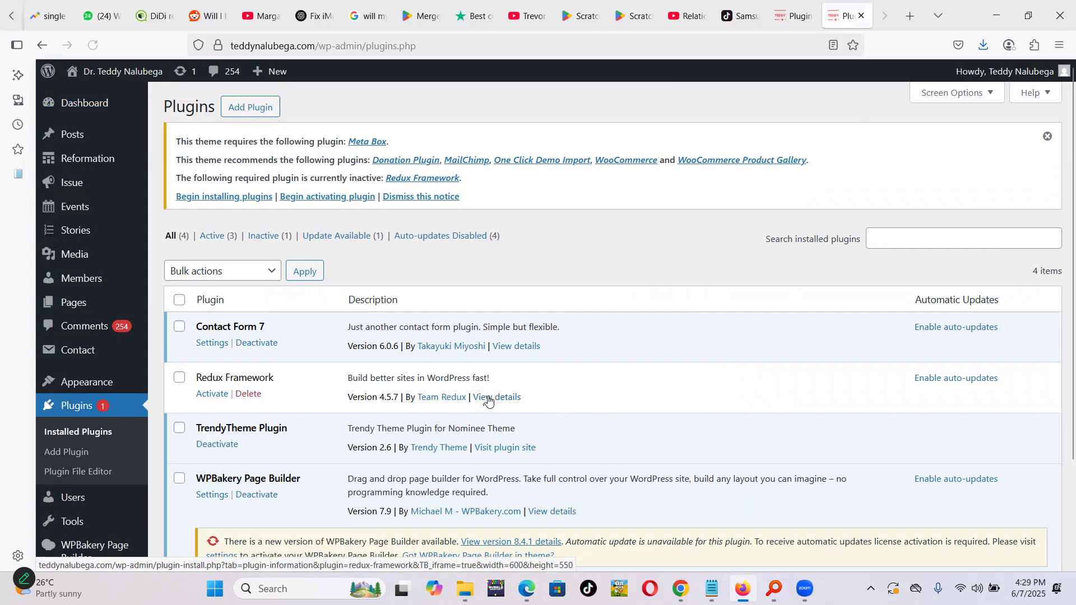
pyautogui.scroll(-3, 356, 378)
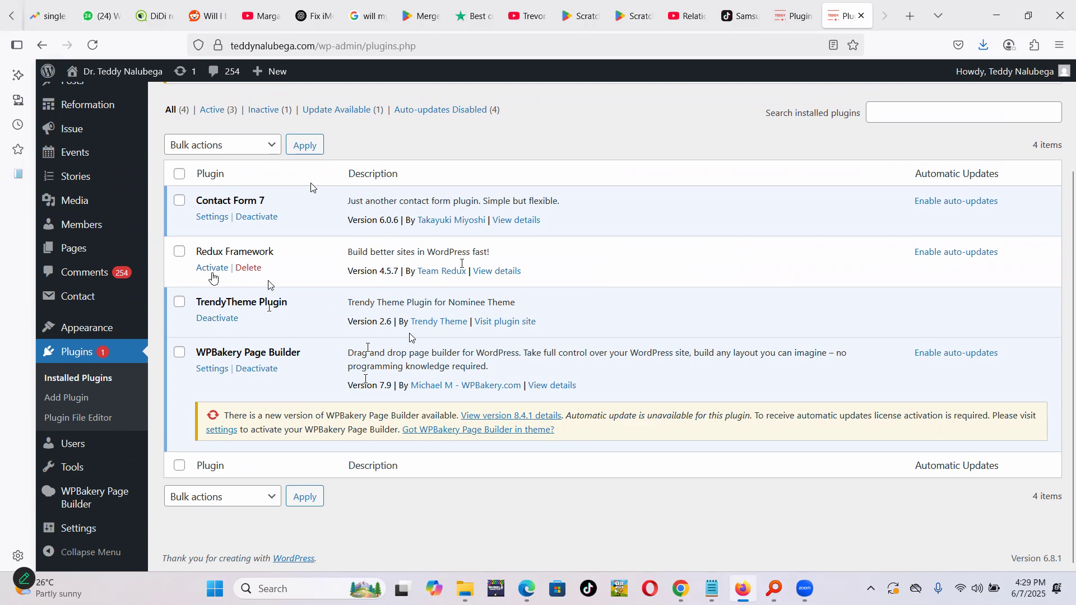
pyautogui.click(211, 268)
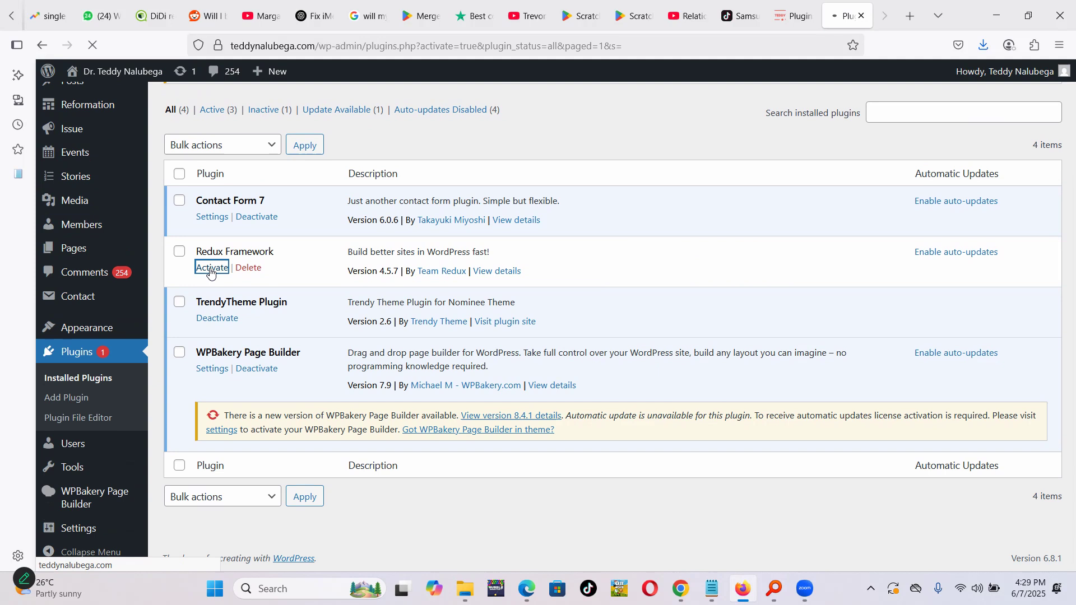
pyautogui.scroll(-3, 532, 318)
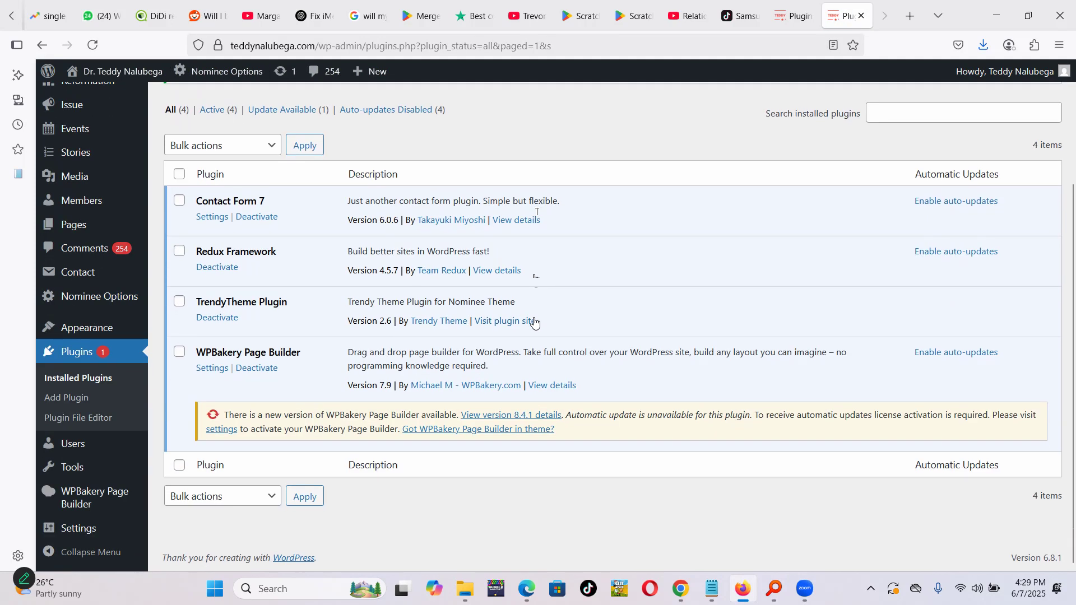
pyautogui.scroll(3, 612, 374)
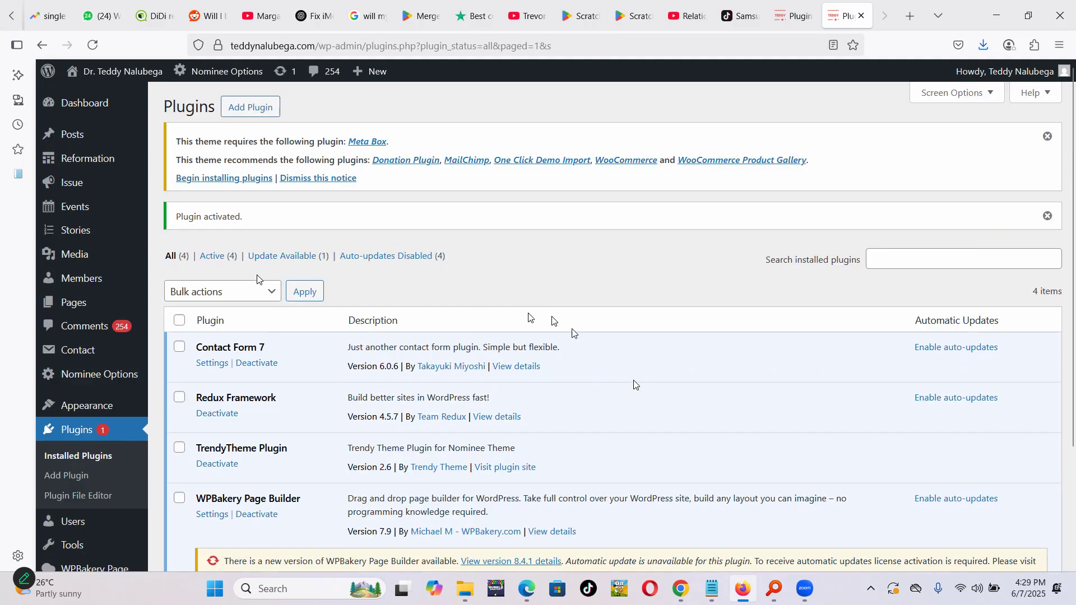
# - Switch to cPanel File Manager in Chrome and inspect the plugins folder's permissions, cancelling the edit without changes
pyautogui.moveTo(678, 585)
pyautogui.click(681, 516)
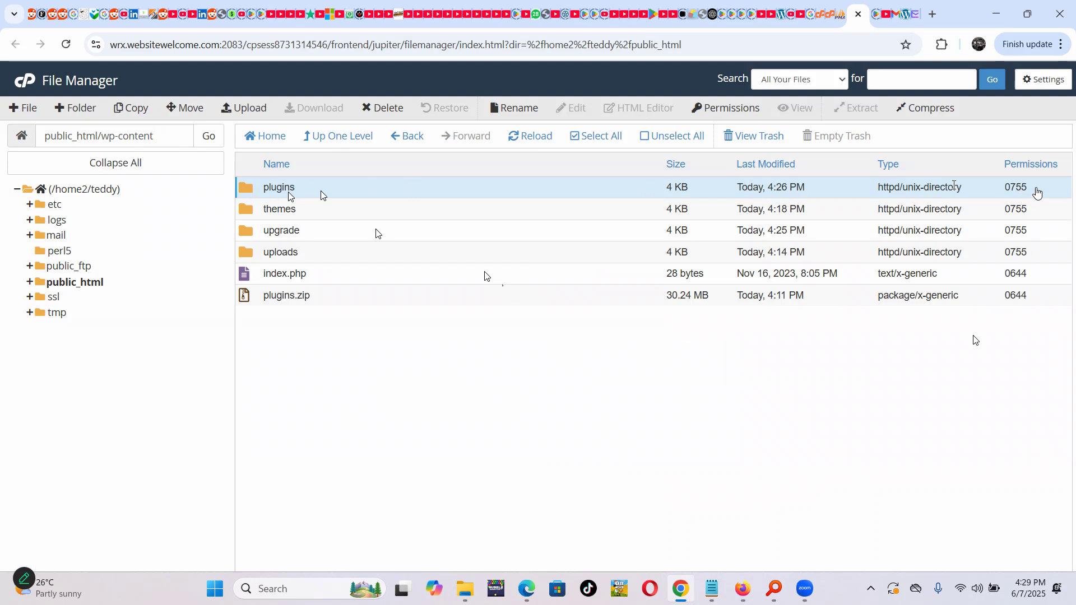
pyautogui.doubleClick(1026, 190)
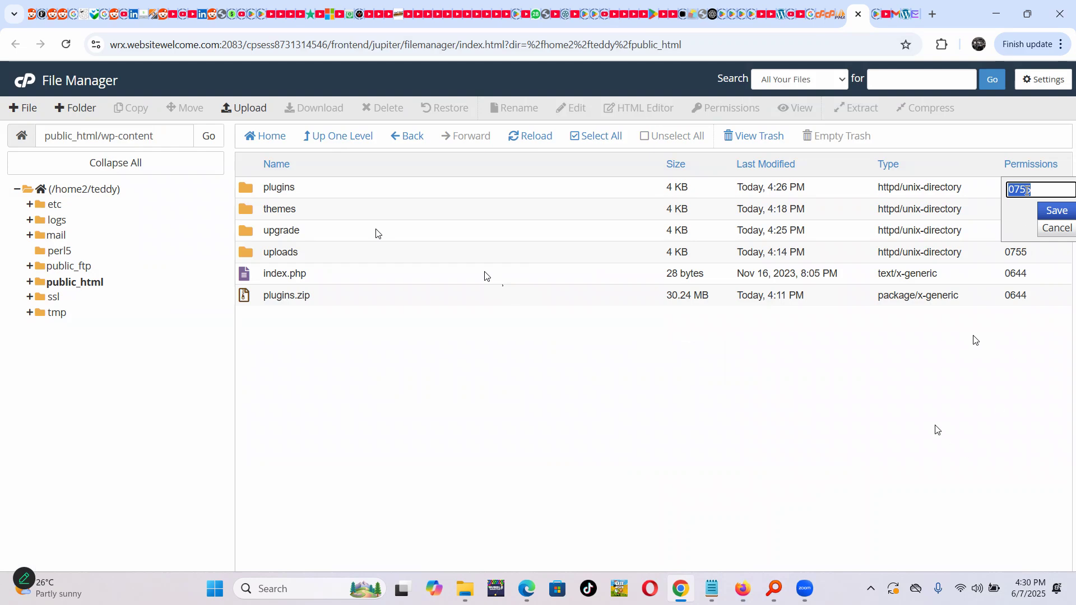
pyautogui.click(1062, 231)
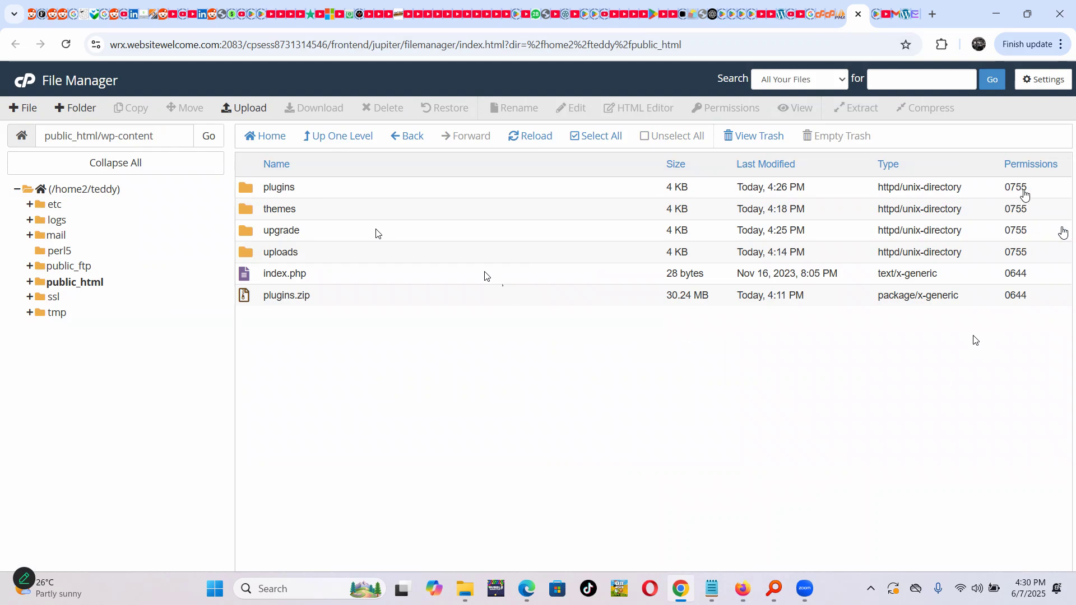